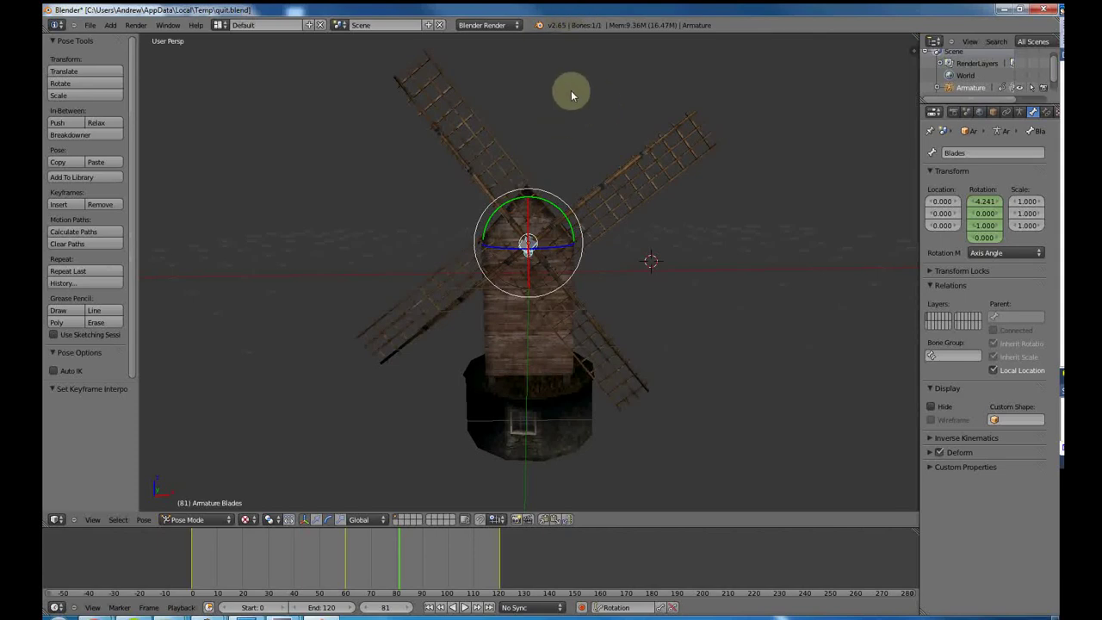
Step: Save the project as Windmill 1.blend in the personal folder on drive F
left_click(89, 25)
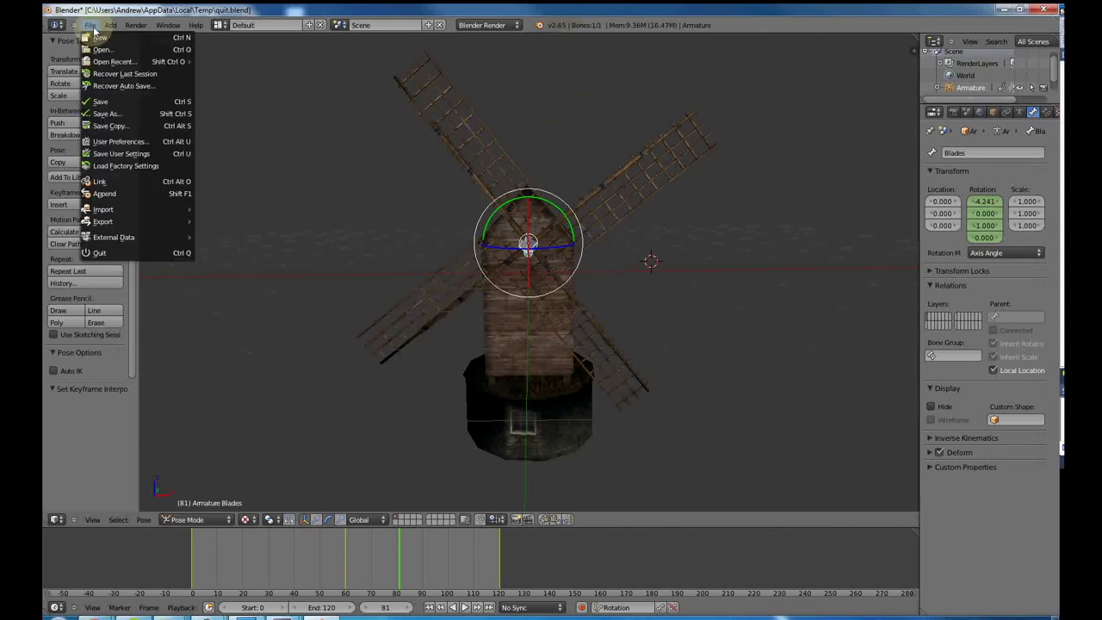
left_click(136, 115)
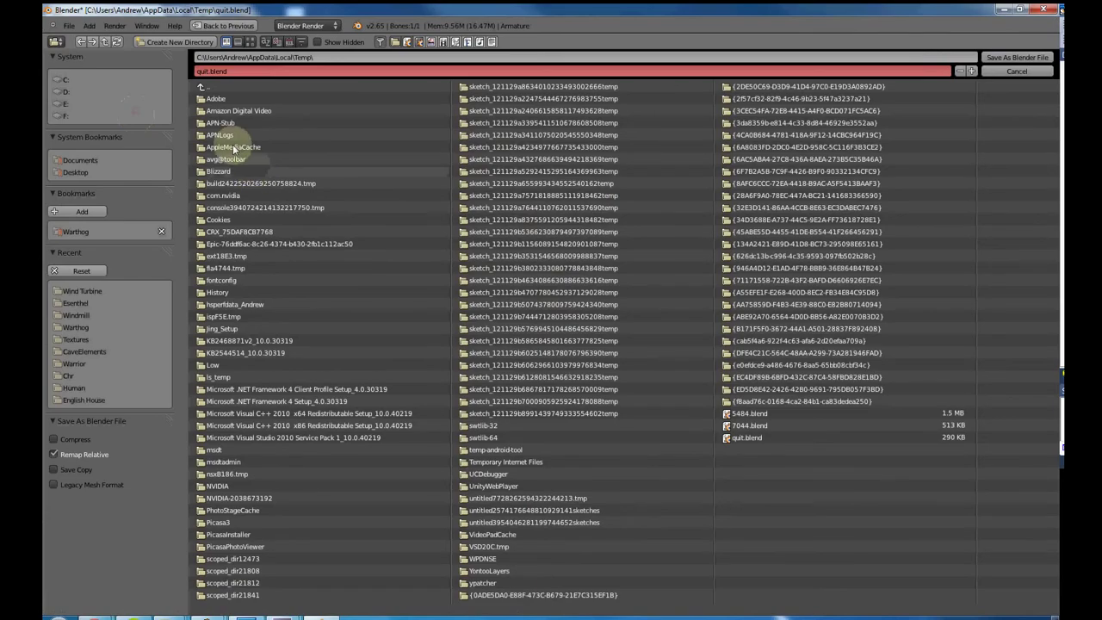
left_click(75, 91)
left_click(76, 115)
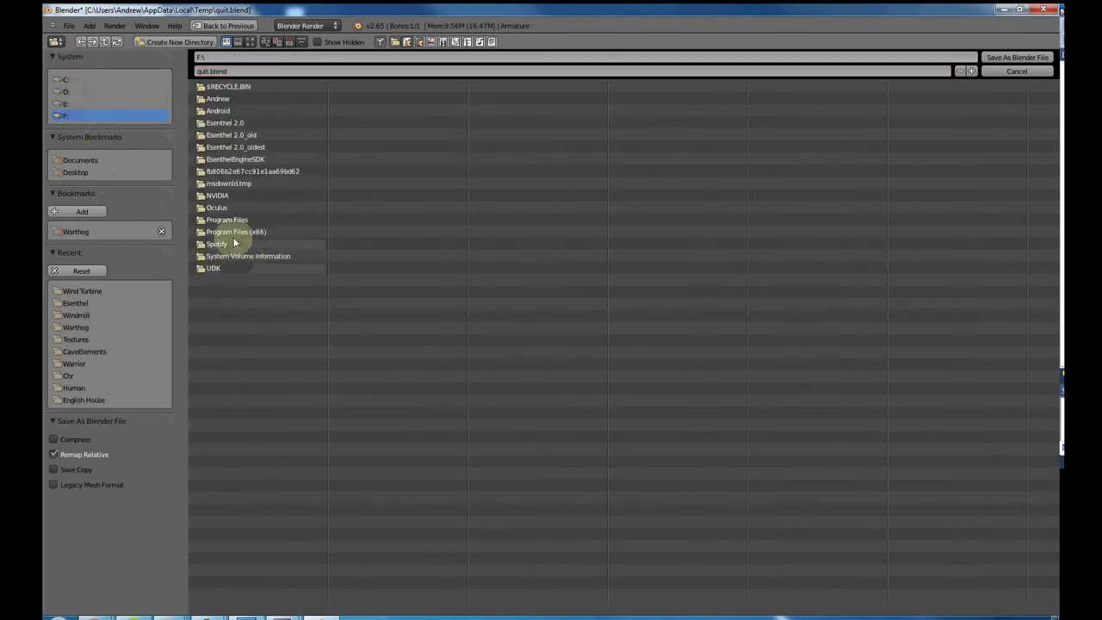
left_click(226, 99)
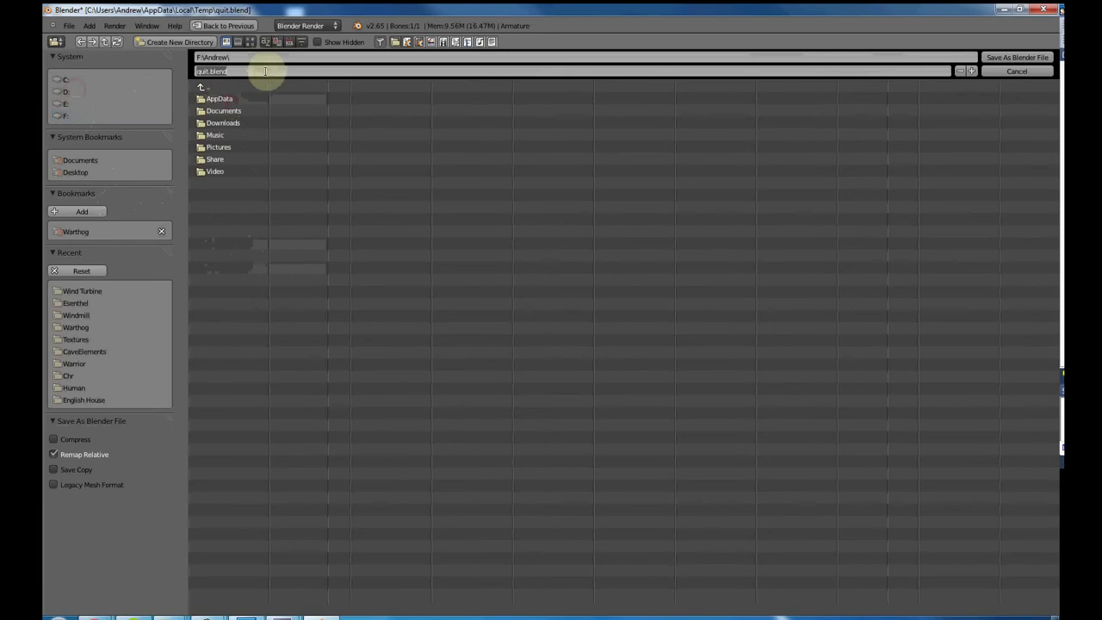
type("Windmill 1")
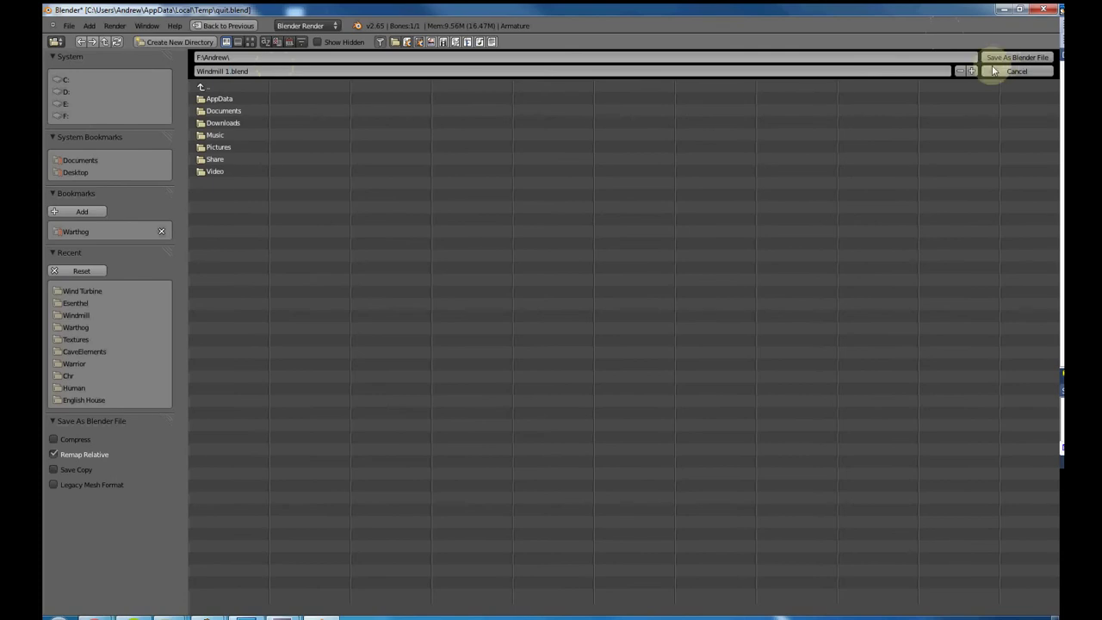
left_click(1007, 58)
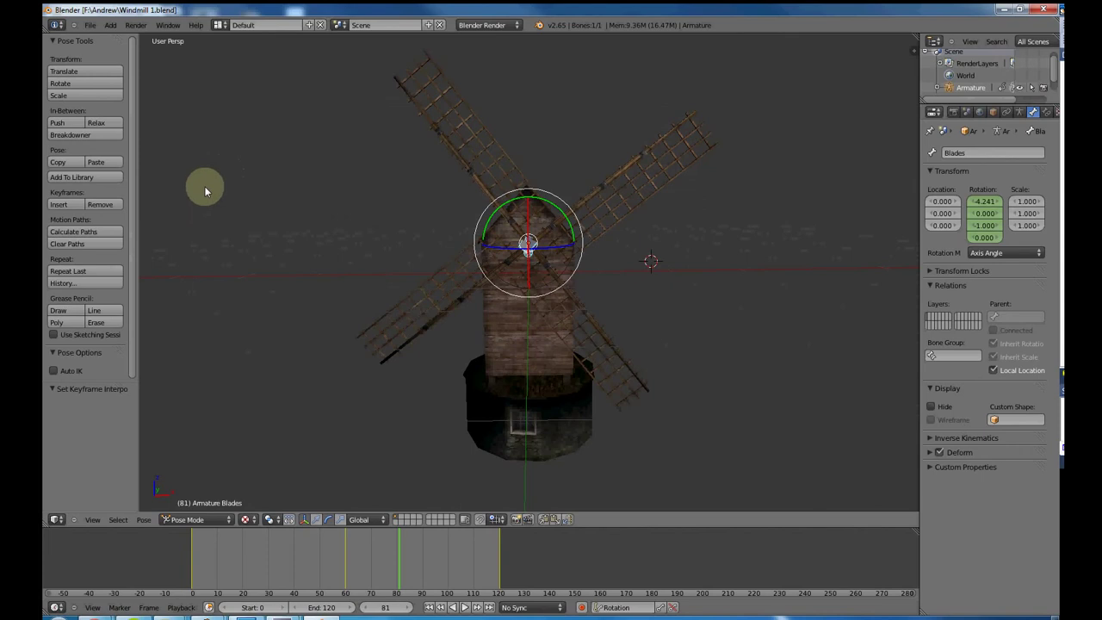
Step: Select the windmill mesh and start an FBX export, reviewing its export options
right_click(529, 333)
left_click(91, 25)
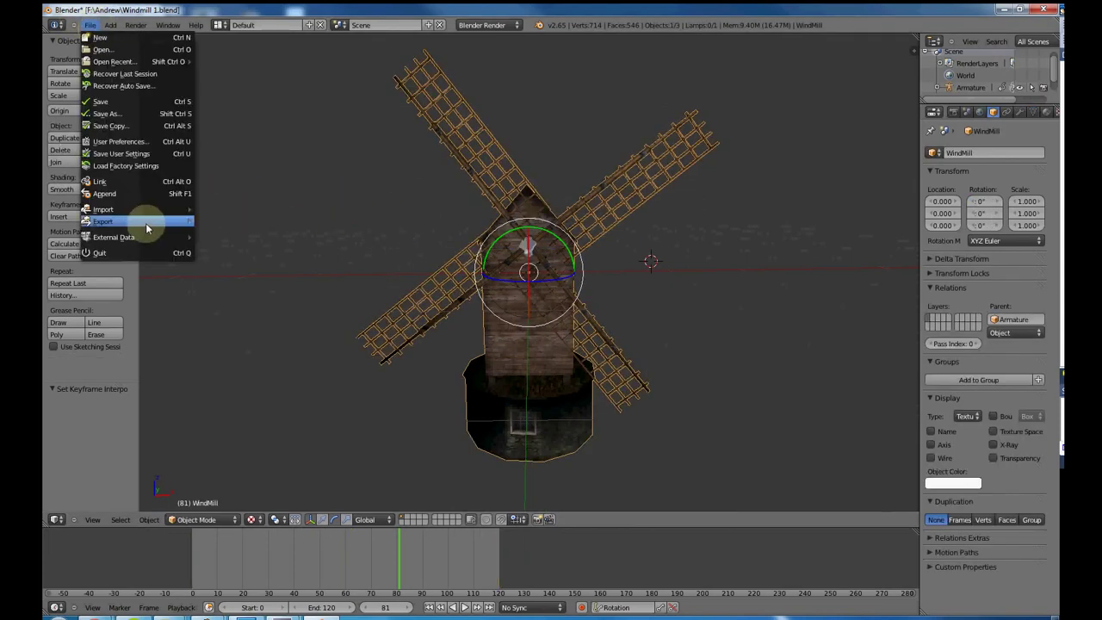
mouse_move(133, 211)
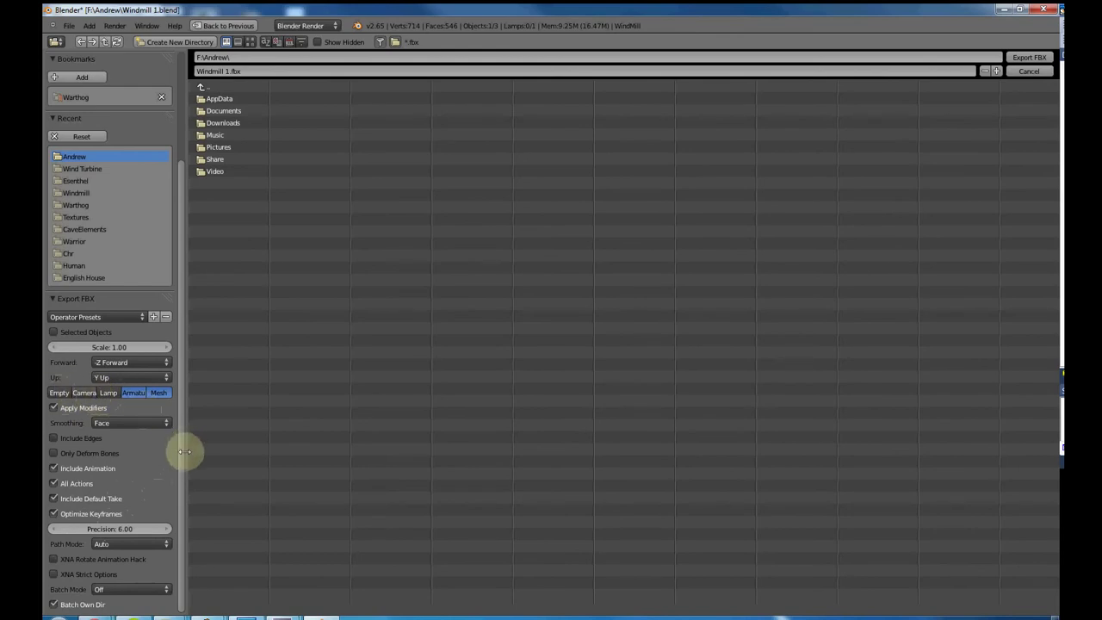
left_click_drag(179, 453, 197, 223)
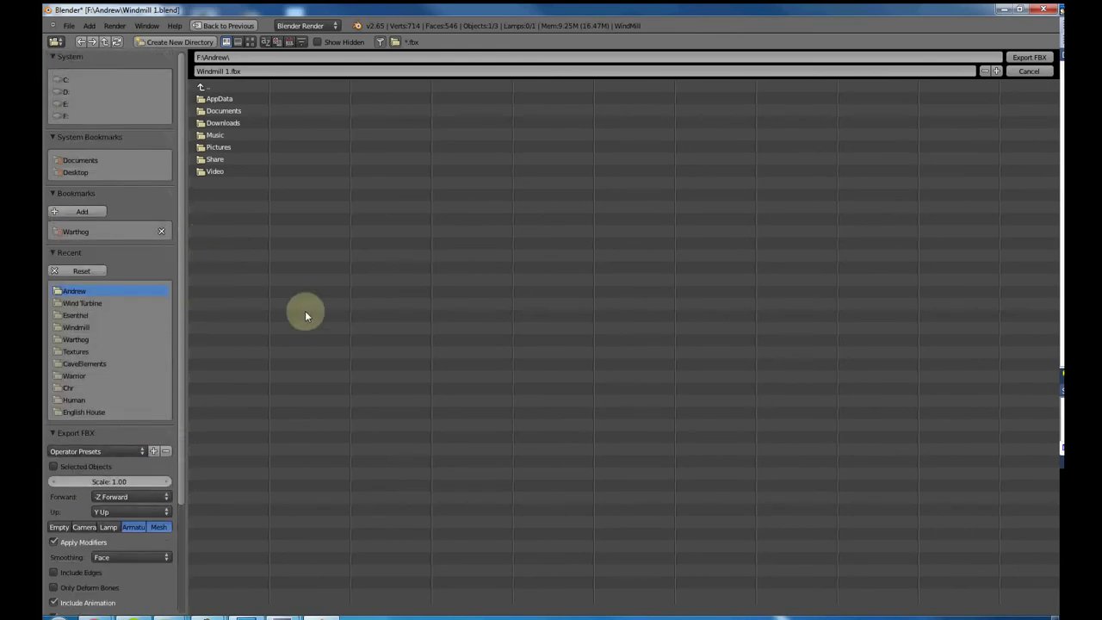
Step: Export the windmill as Windmill tutorial.fbx into the Esenthel folder inside Documents\Models\Wind Turbine
left_click(64, 115)
left_click(219, 98)
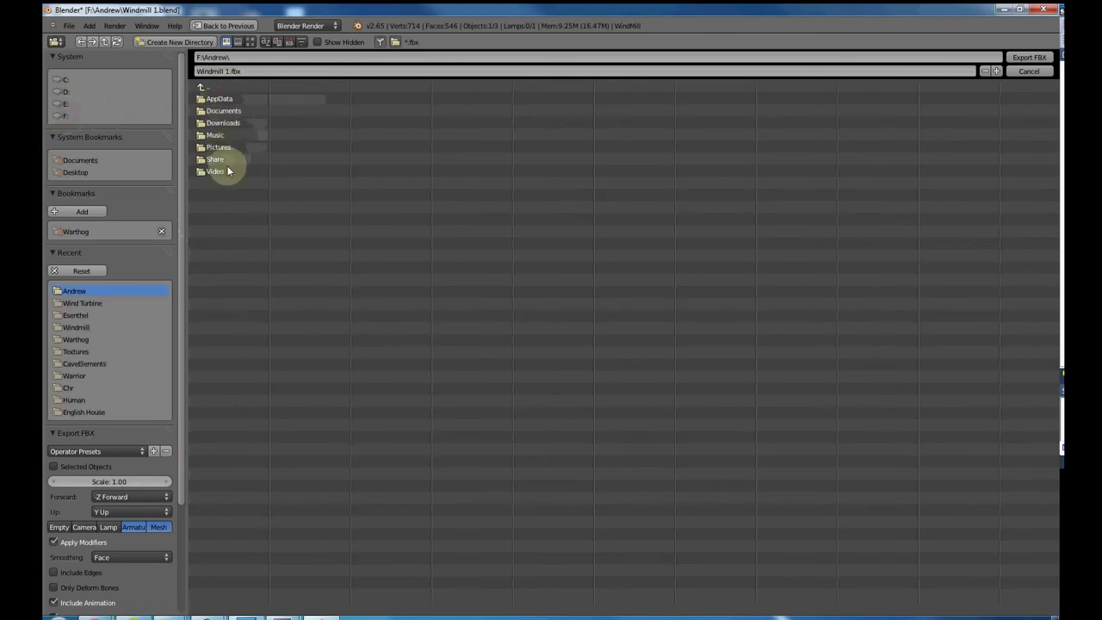
left_click(232, 114)
left_click(231, 226)
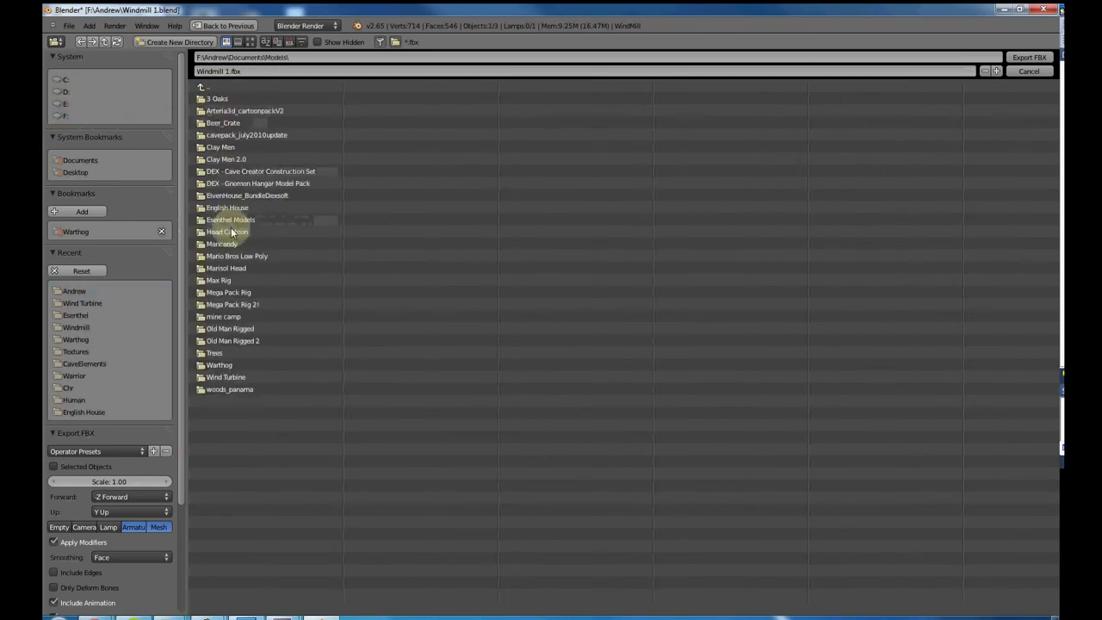
left_click(227, 375)
left_click(224, 100)
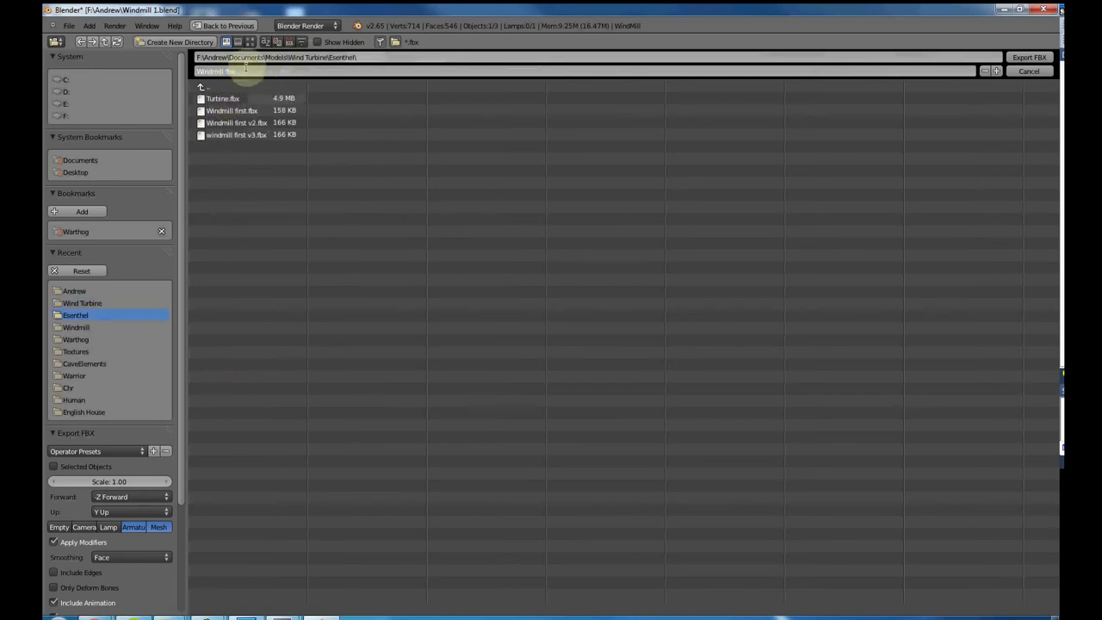
type("tutorial")
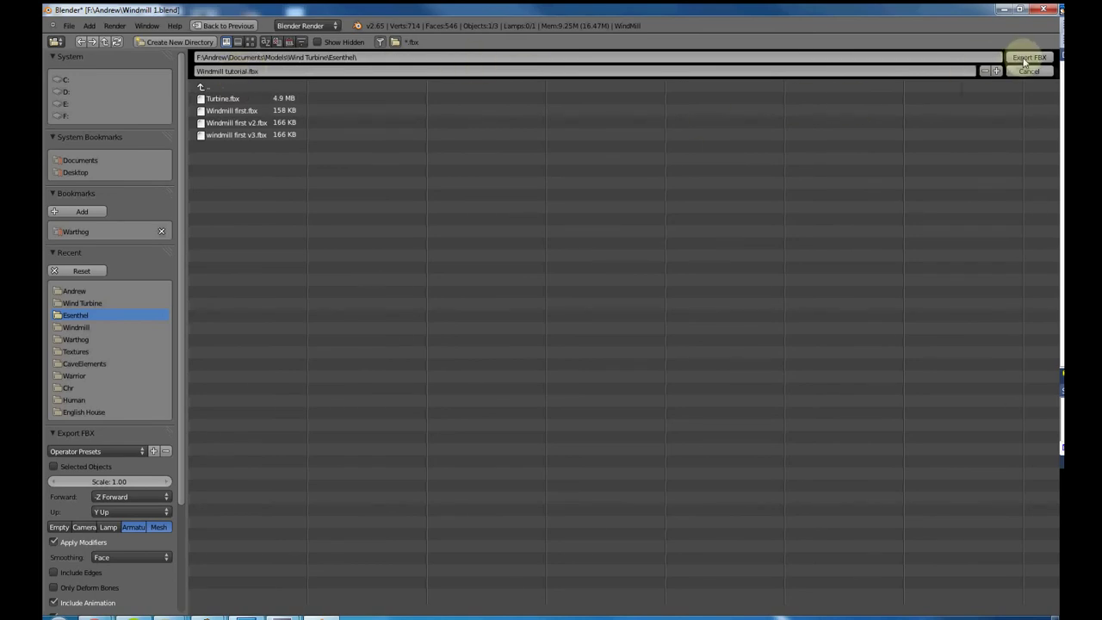
left_click(1025, 58)
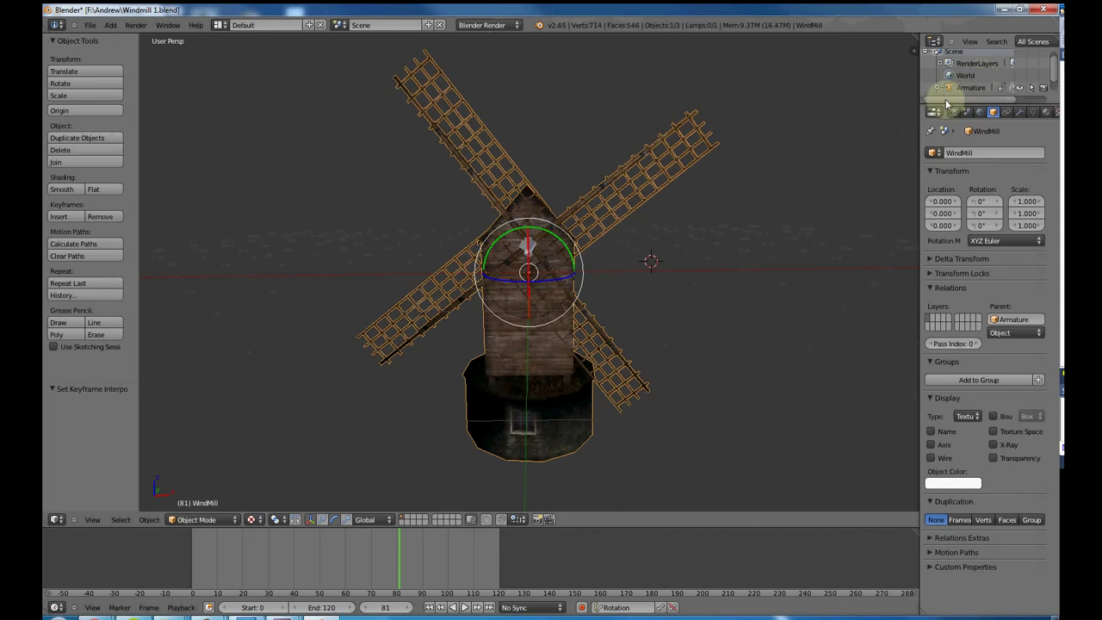
Step: Switch to Esenthel Editor and run the 01 - Animation application to preview the warrior's walk animation
left_click(1002, 9)
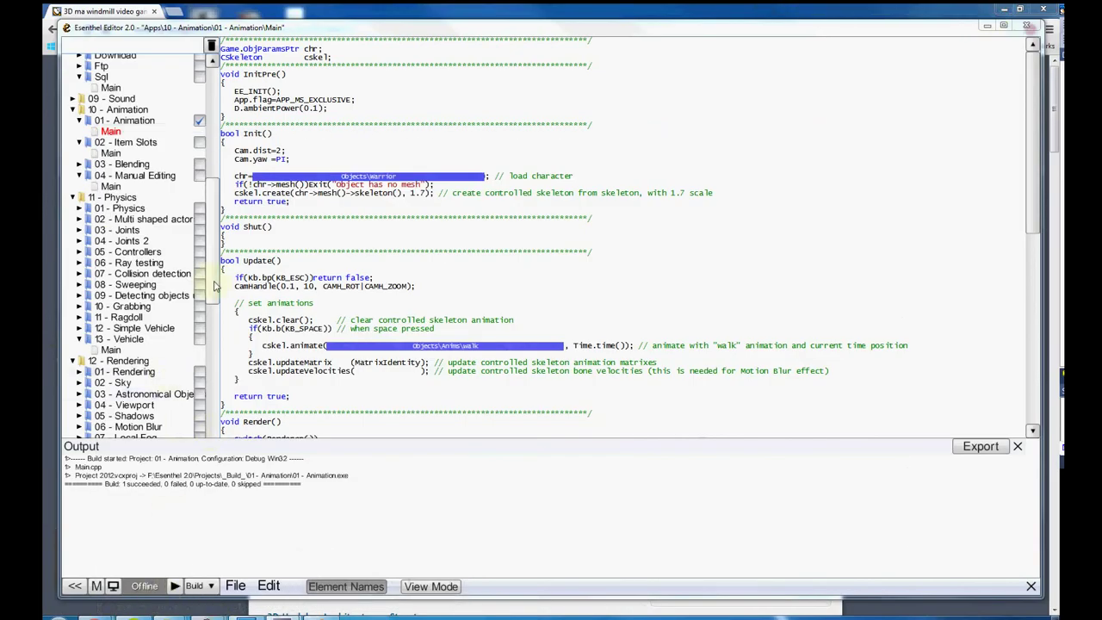
scroll(216, 244, "up", 4)
scroll(220, 243, "up", 12)
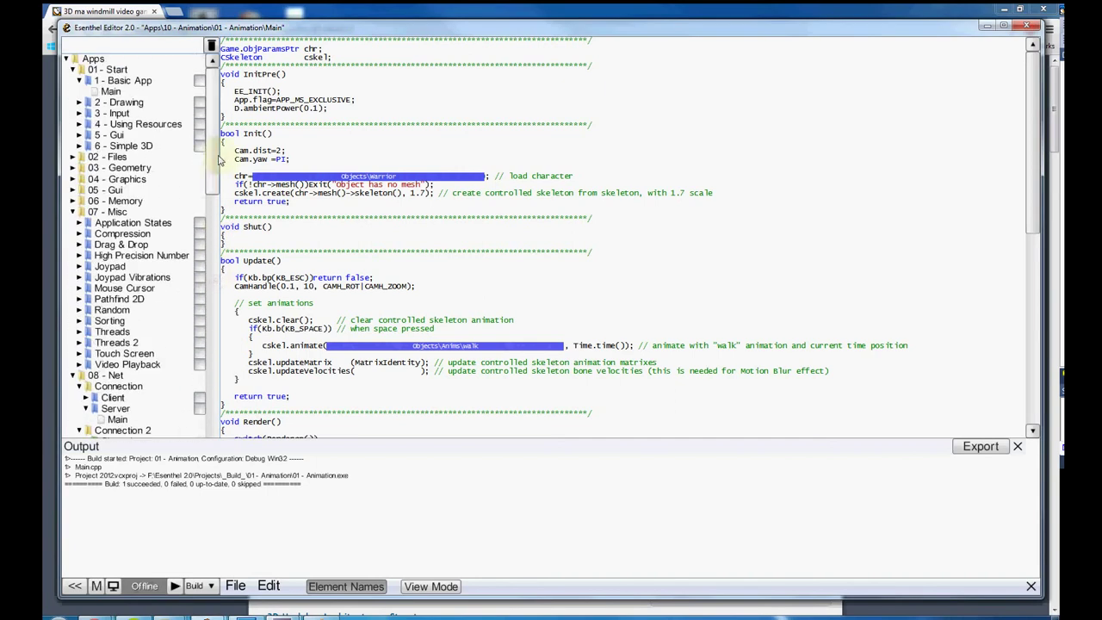
scroll(217, 207, "down", 6)
scroll(217, 211, "down", 5)
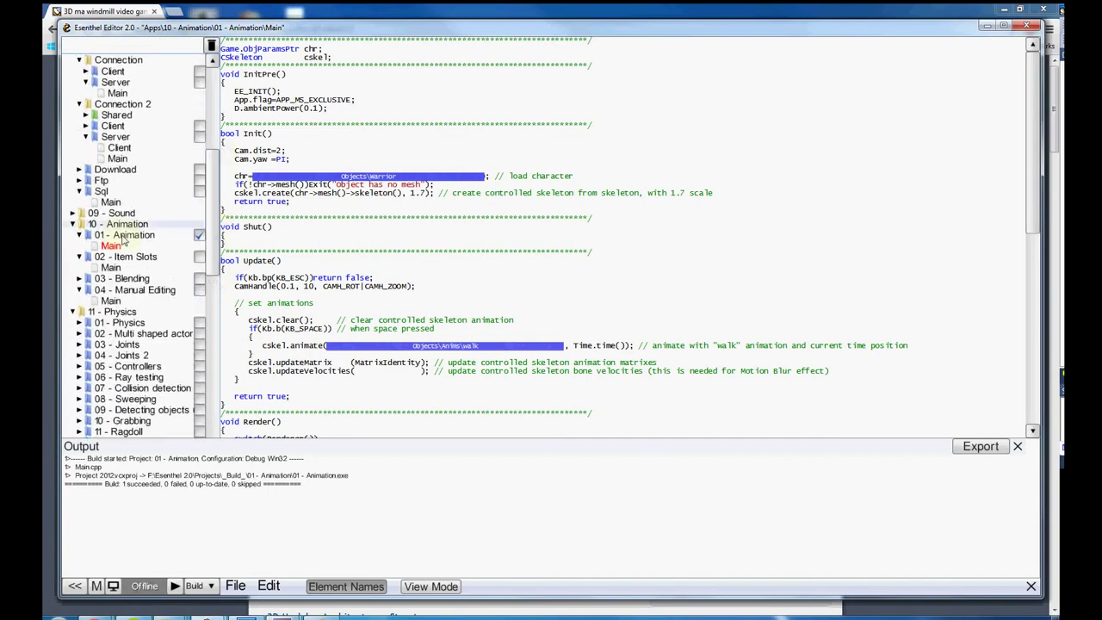
left_click(173, 586)
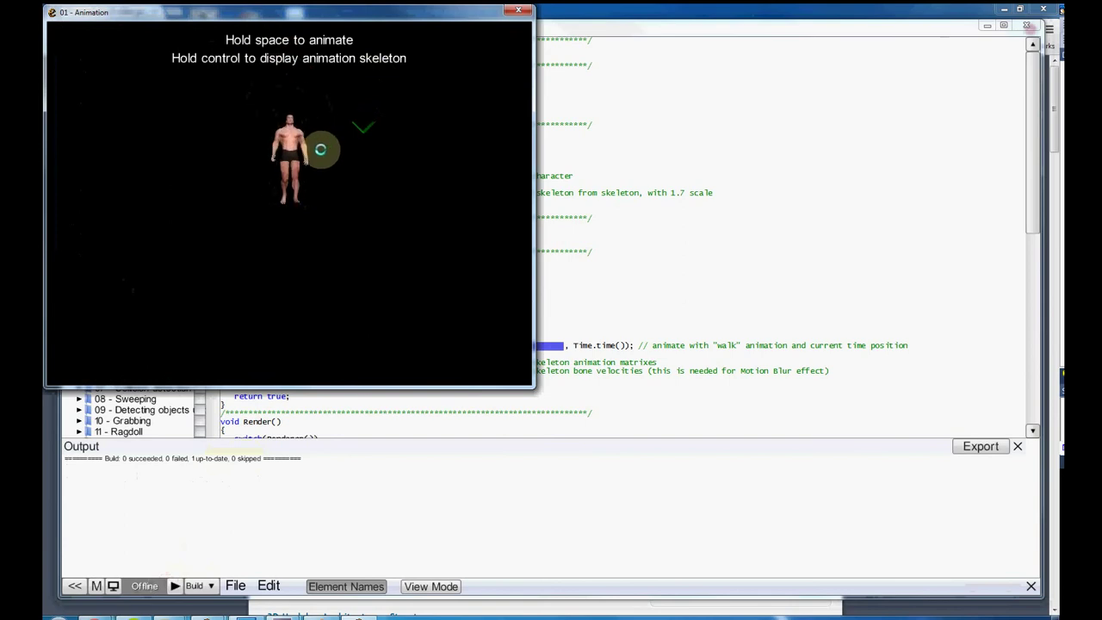
key("space")
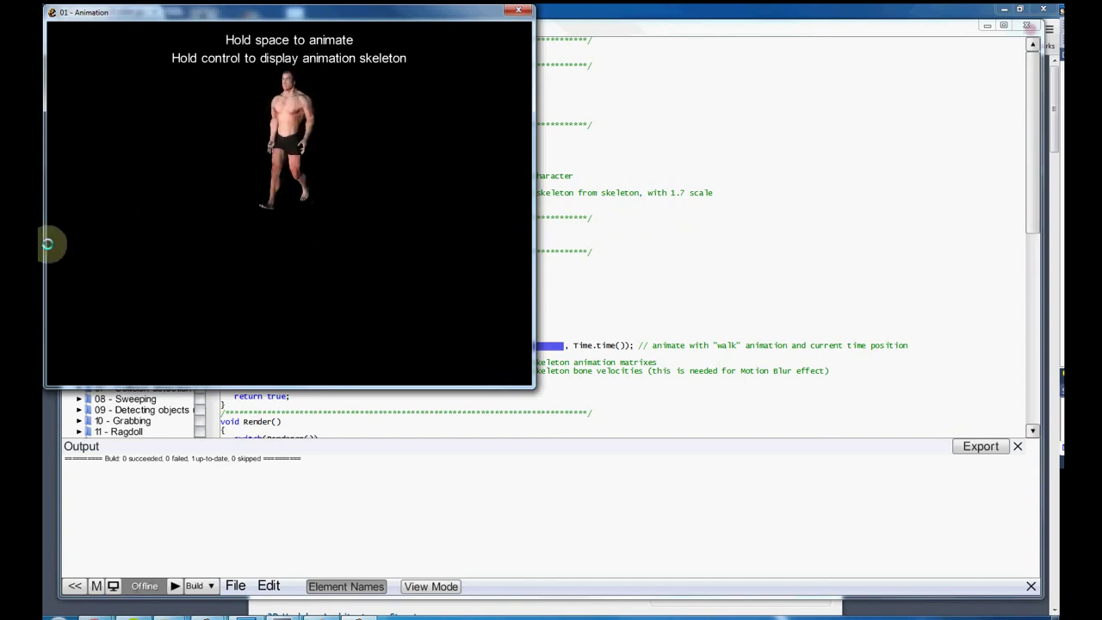
key("Escape")
Step: Create a new object named Windmill Anim in the Objects folder of the project tree
left_click_drag(209, 271, 210, 468)
mouse_move(109, 221)
scroll(99, 301, "up", 8)
right_click(97, 383)
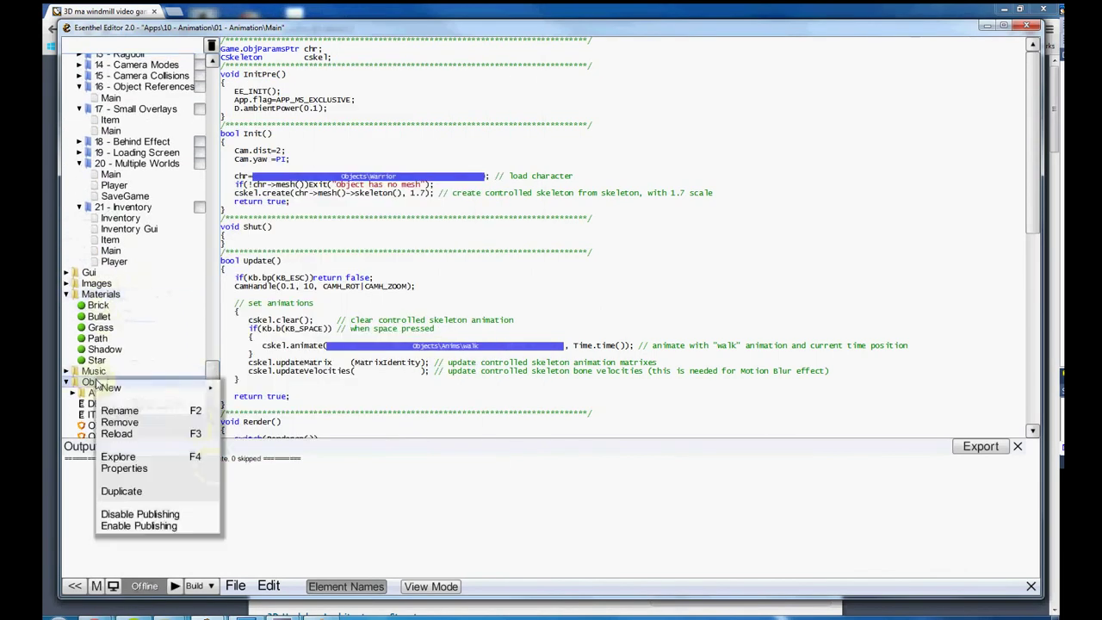
mouse_move(116, 387)
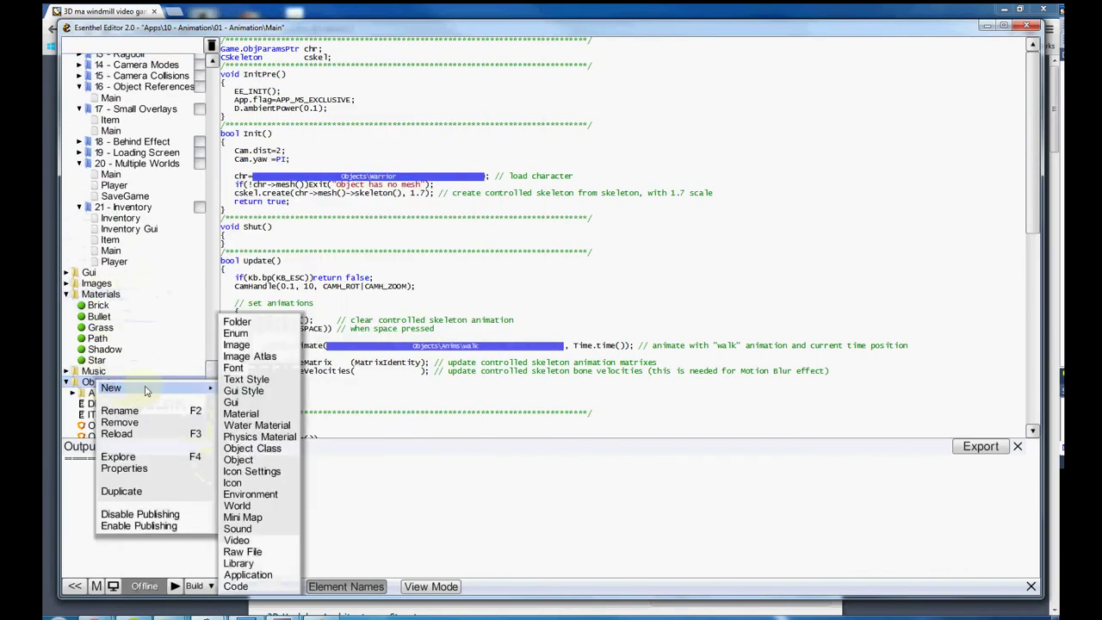
left_click(246, 460)
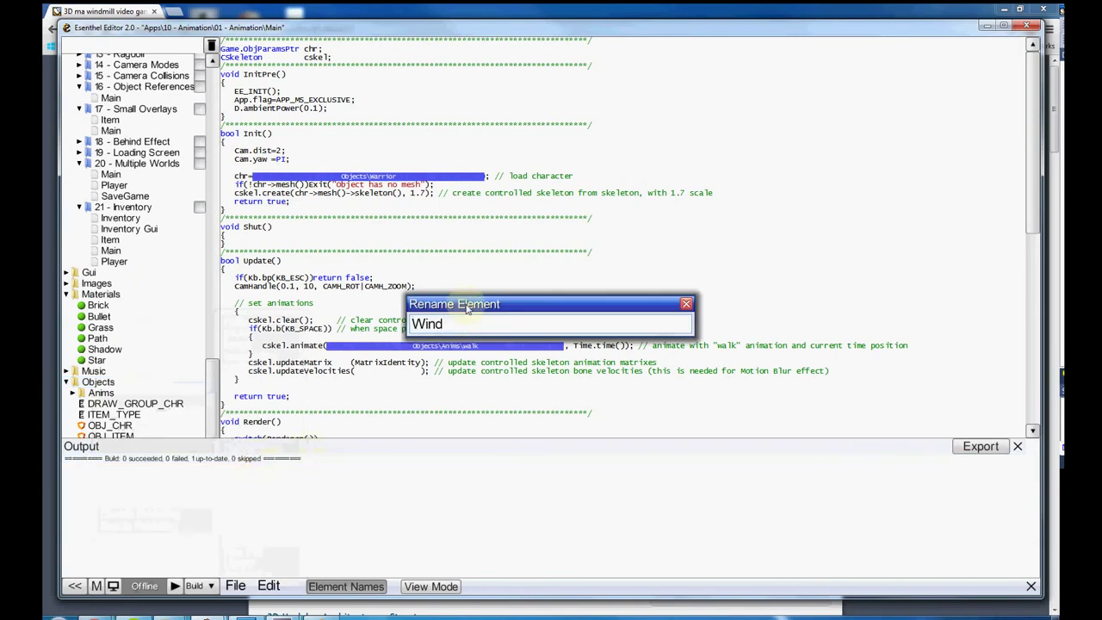
type("Windmill Ami")
key("BackSpace")
key("BackSpace")
type("n")
key("Return")
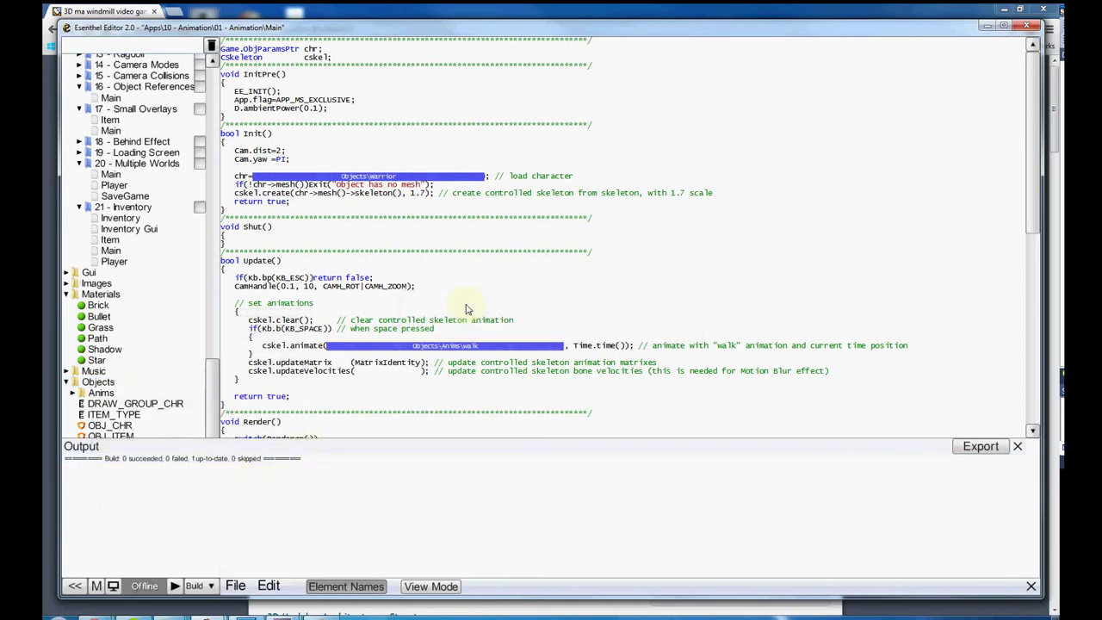
left_click(171, 613)
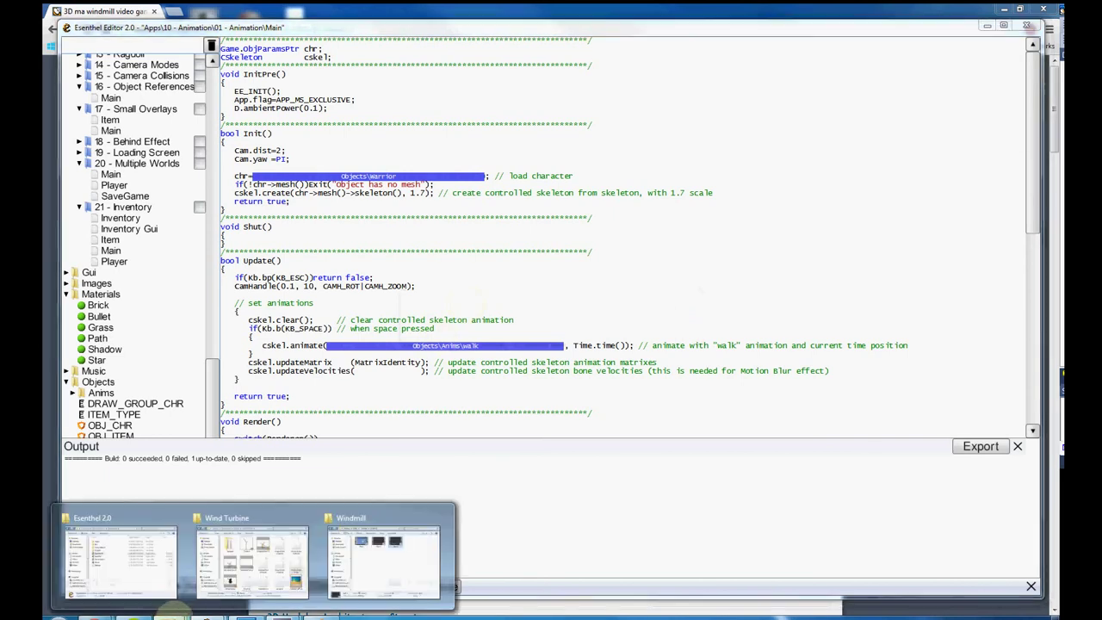
left_click(356, 543)
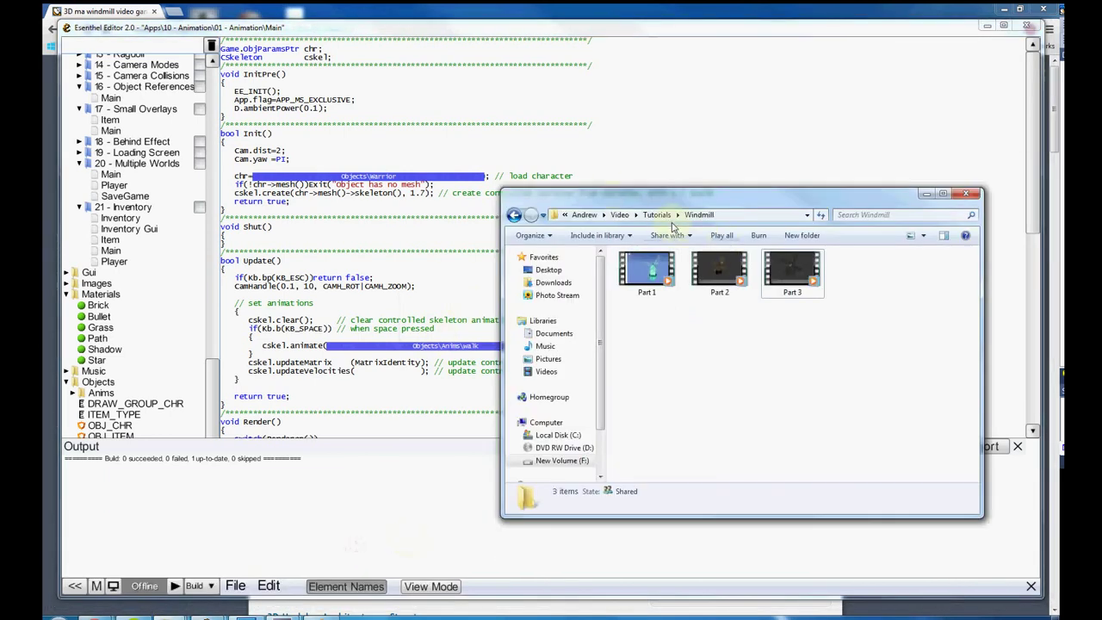
left_click(660, 217)
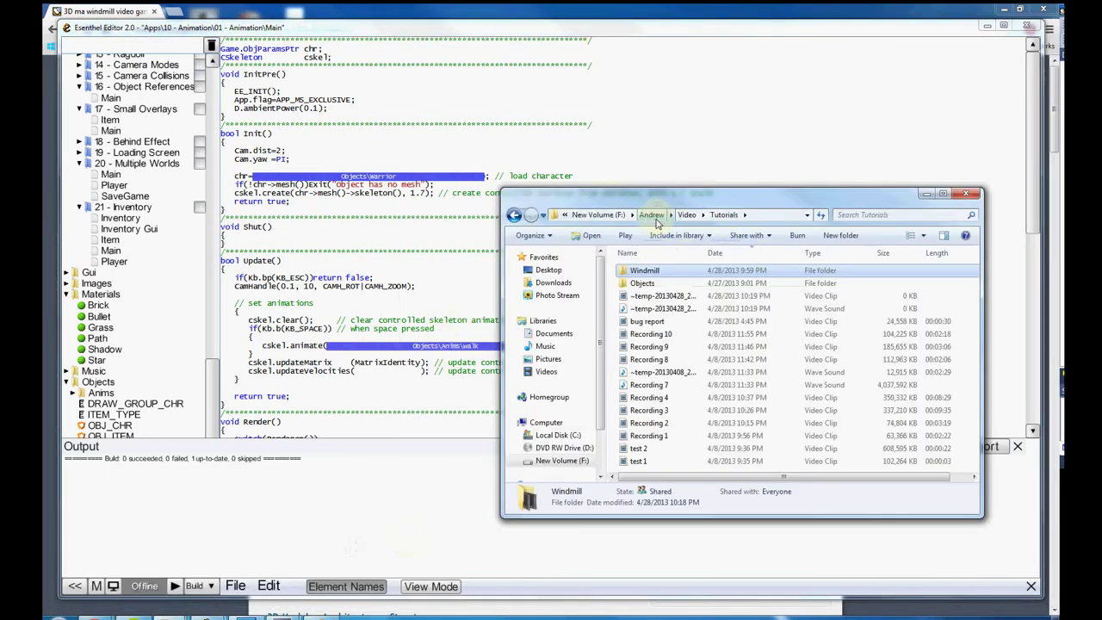
left_click(658, 217)
Step: Switch to the Wind Turbine file window, open its Esenthel folder and select Windmill tutorial.fbx
left_click(173, 615)
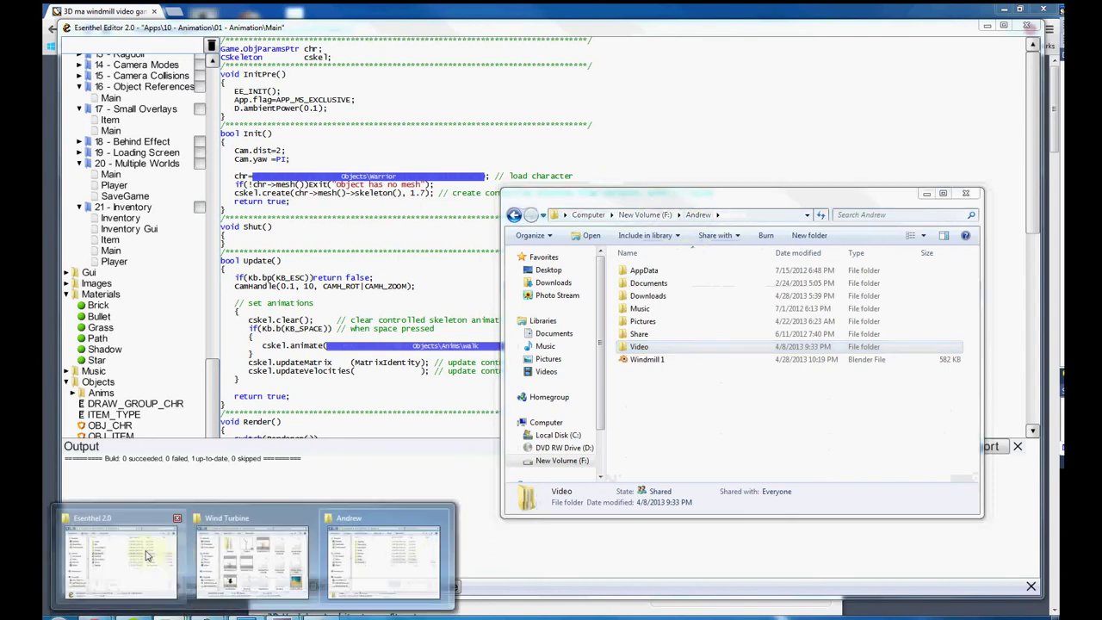
left_click(245, 547)
left_click(658, 200)
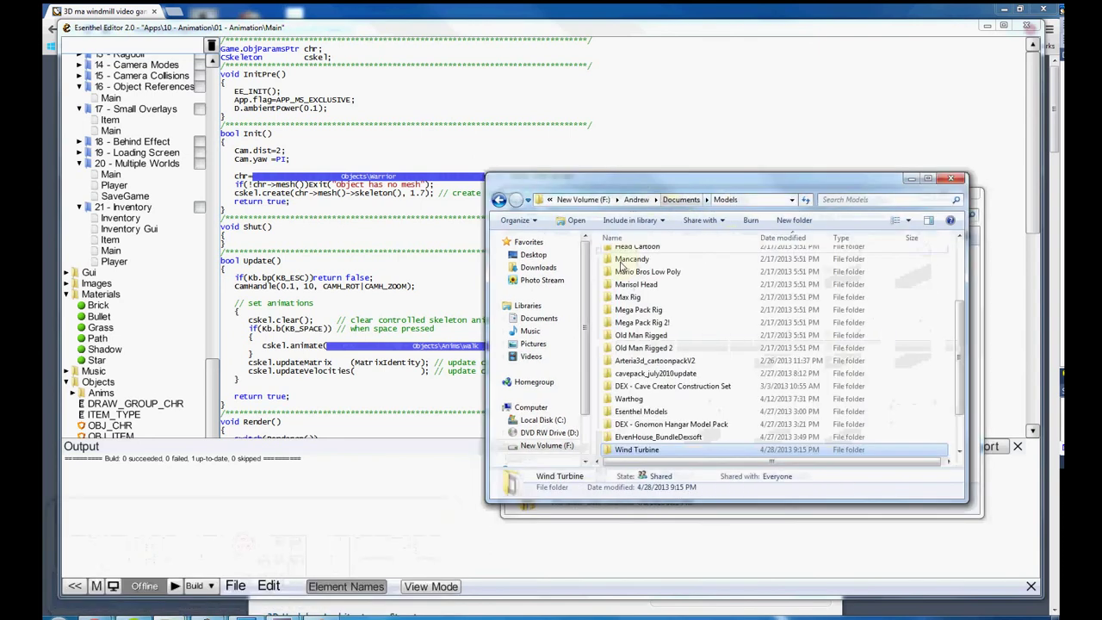
double_click(641, 449)
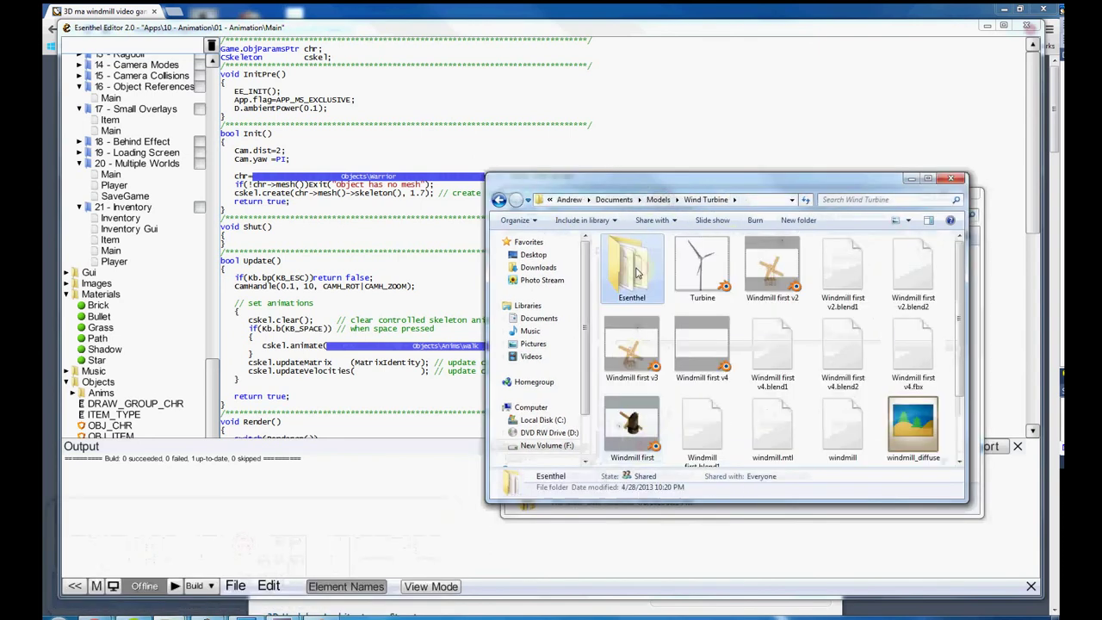
double_click(636, 262)
left_click(674, 333)
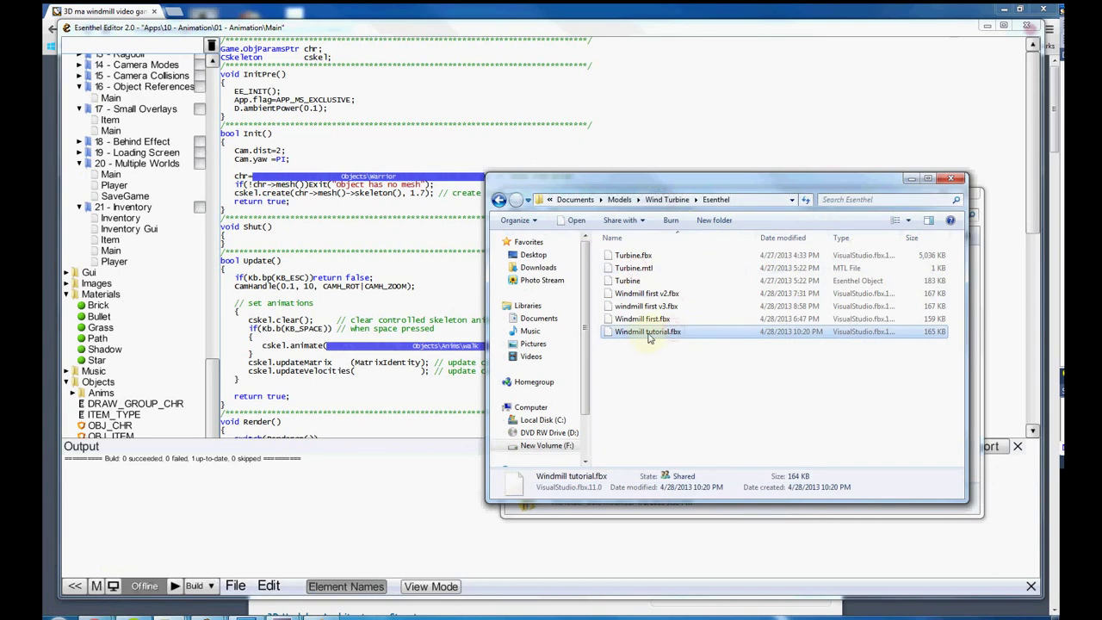
Step: Import Windmill tutorial.fbx from the Wind Turbine Esenthel folder into the Windmill Anim object using Import and replace object
left_click_drag(653, 336, 100, 382)
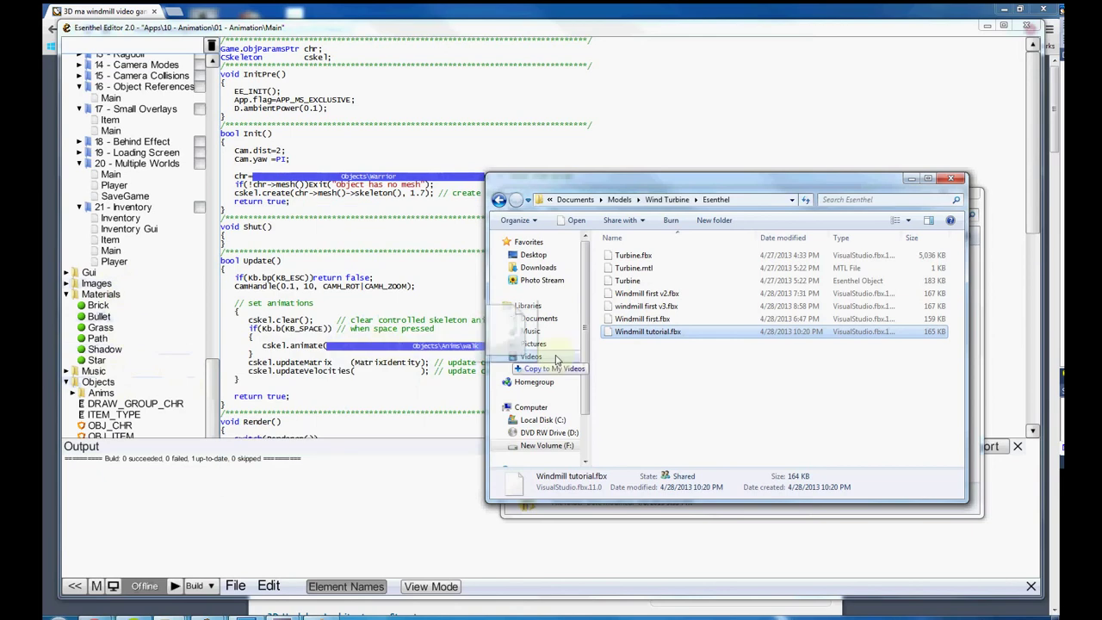
left_click_drag(214, 396, 214, 435)
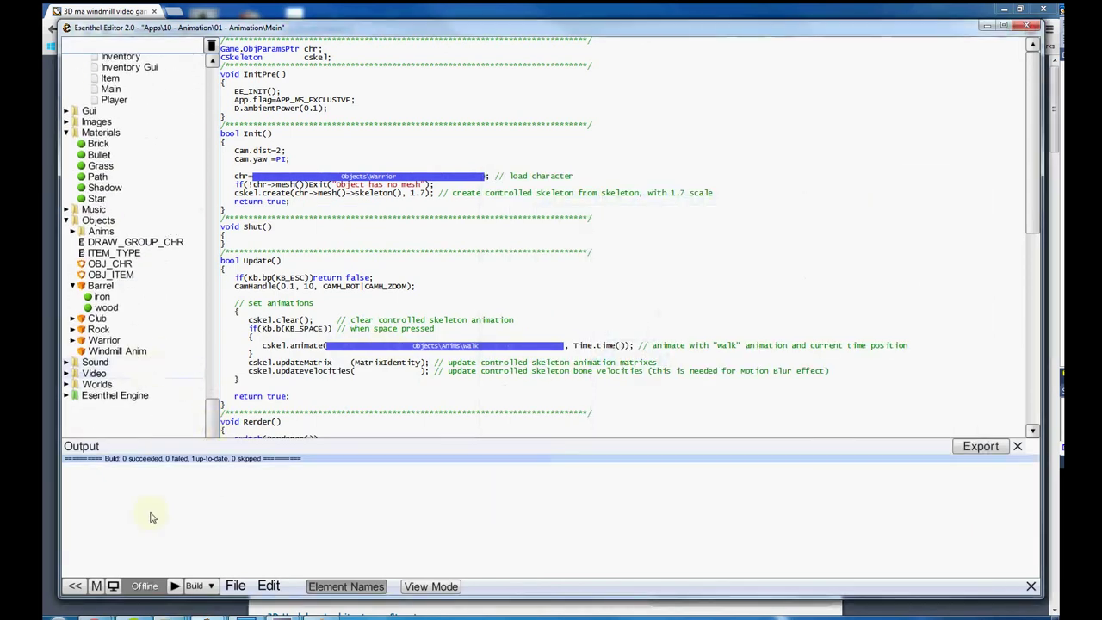
mouse_move(163, 614)
mouse_move(120, 568)
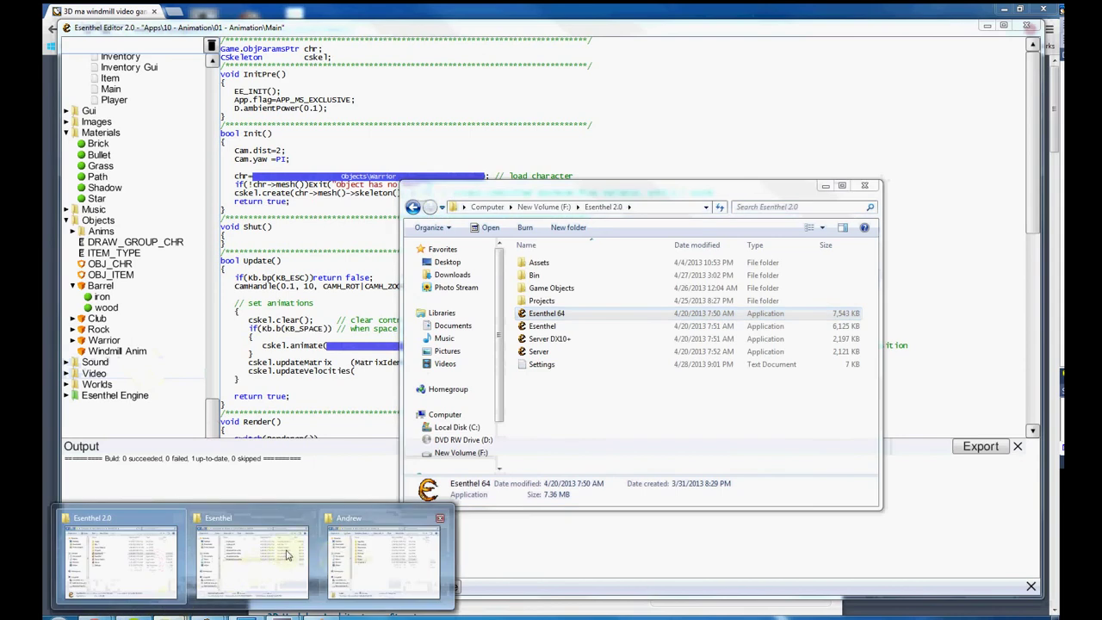
left_click(220, 559)
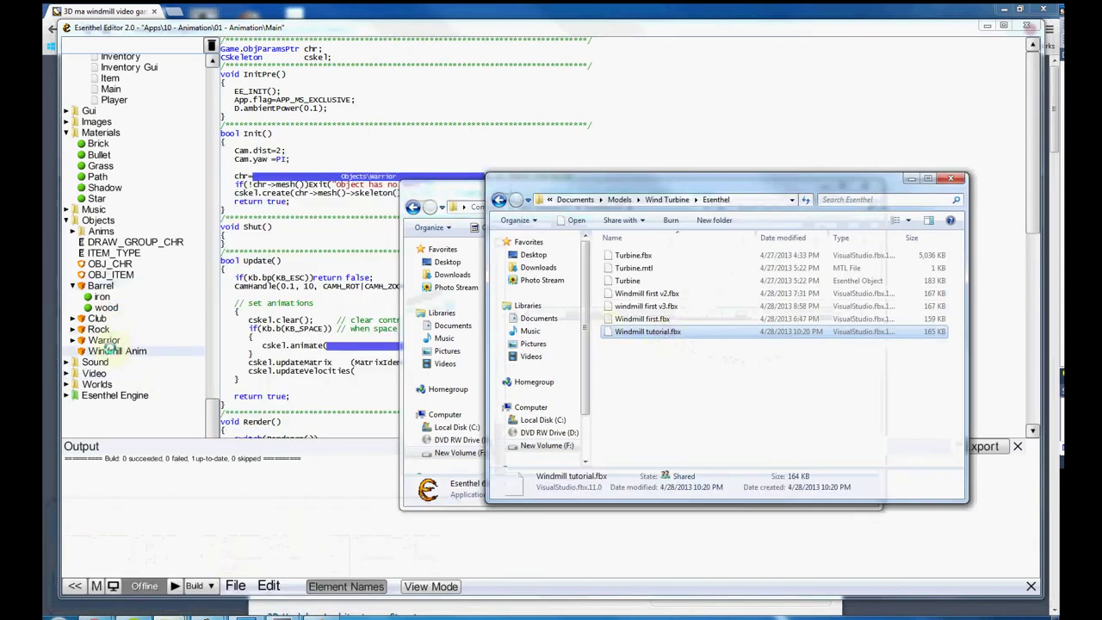
left_click_drag(109, 349, 110, 350)
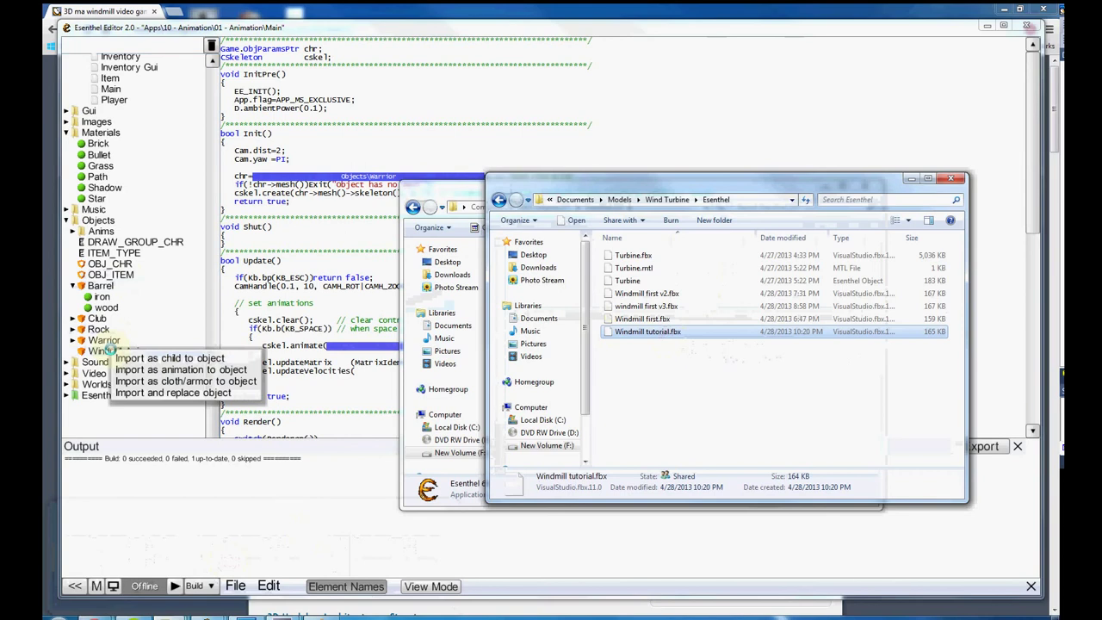
left_click(189, 393)
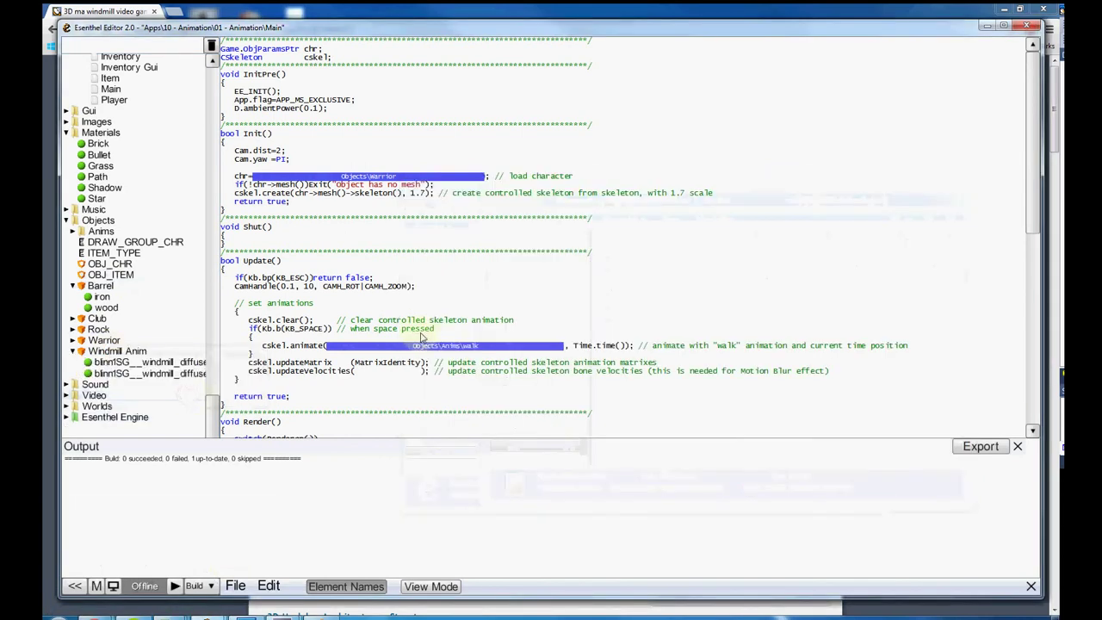
Step: Open the Windmill Anim object for editing, close the build output and inspect the windmill mesh up close
mouse_move(135, 354)
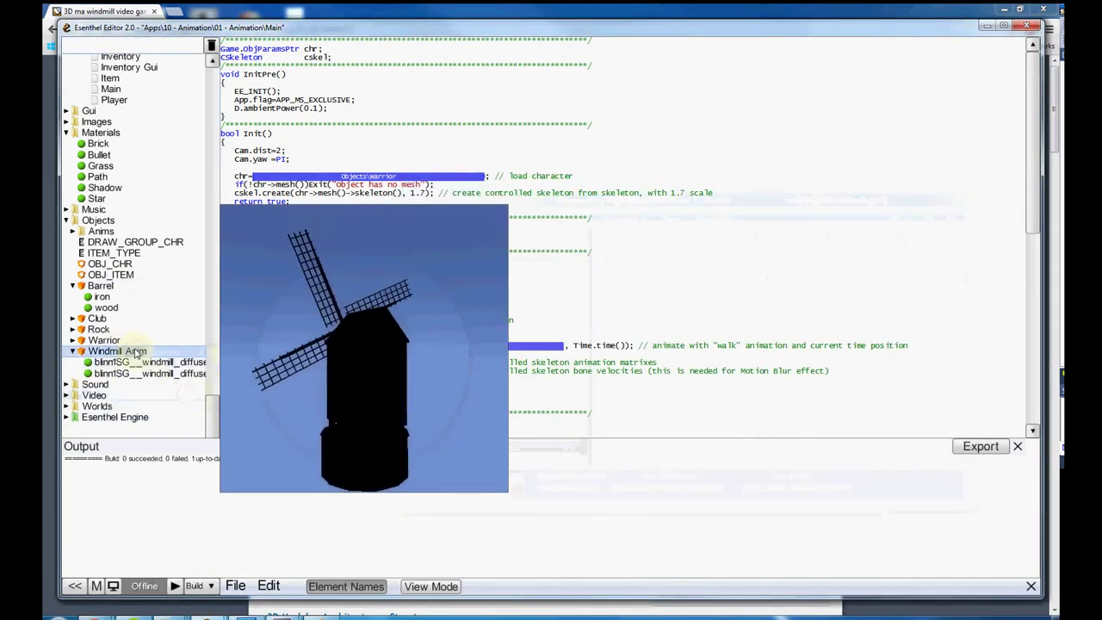
left_click(135, 352)
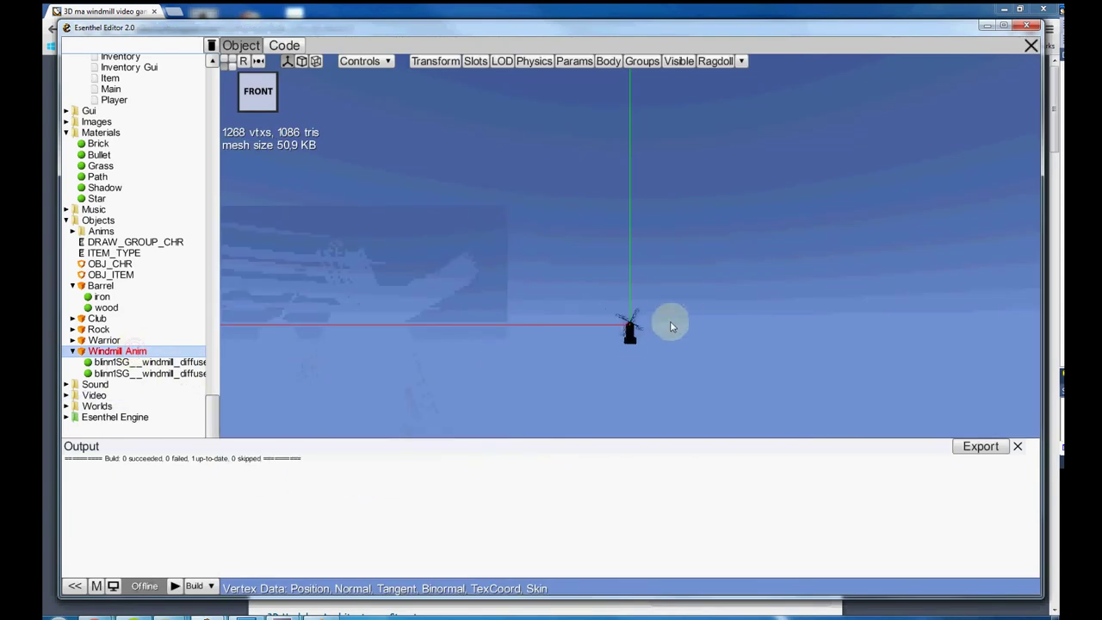
scroll(672, 331, "up", 5)
scroll(673, 332, "down", 3)
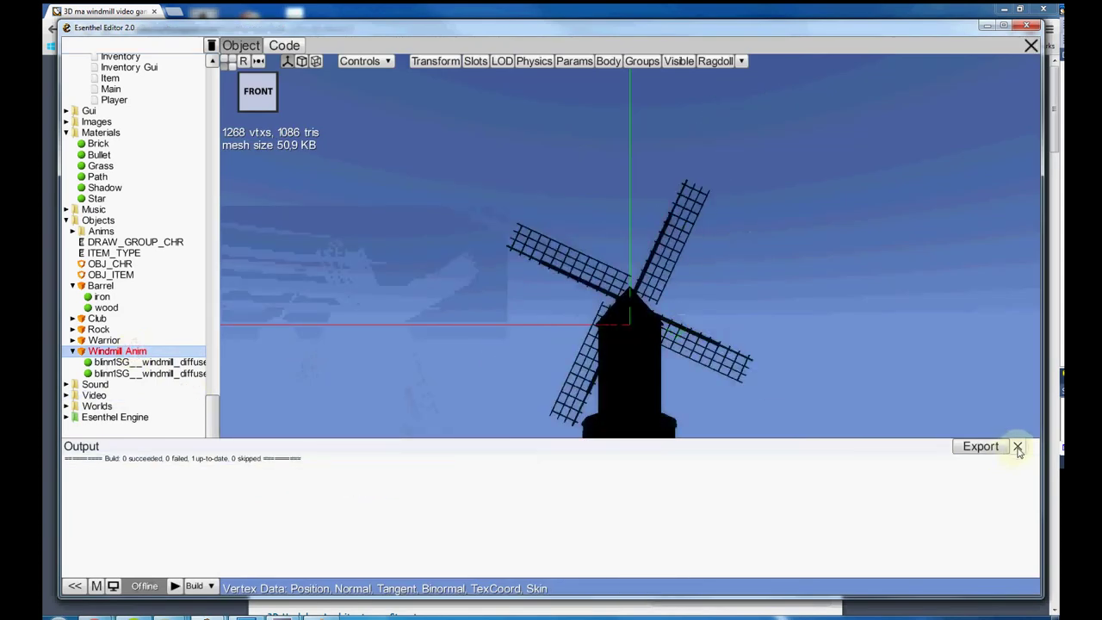
left_click(1018, 446)
middle_click_drag(796, 380, 796, 380)
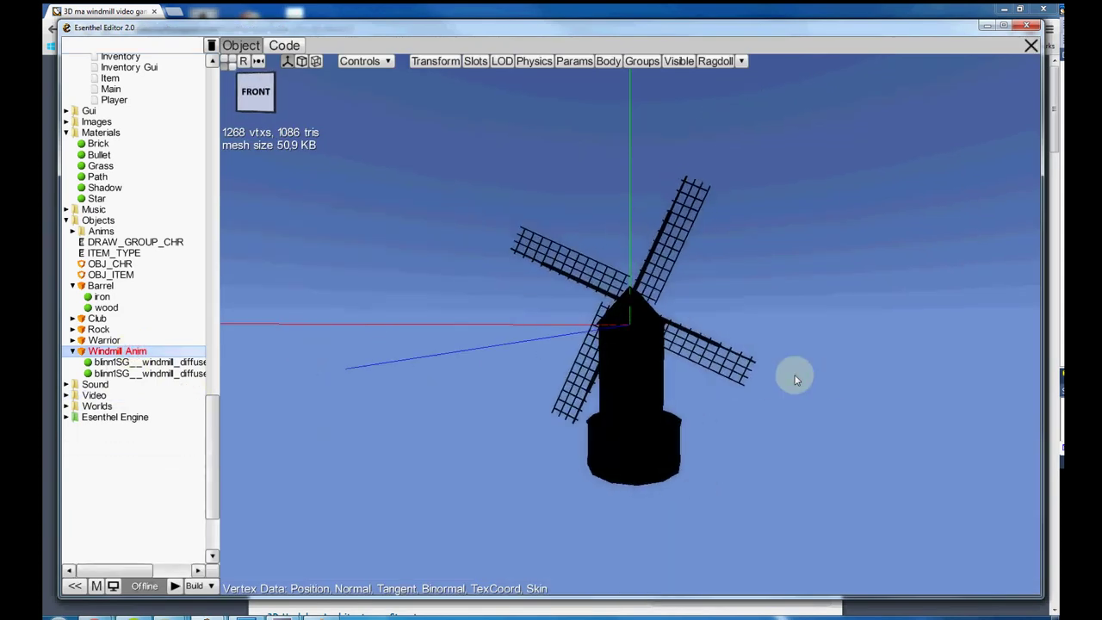
Step: Remove the second blinn1SG__windmill_diffuse material from the Windmill Anim object
left_click(125, 375)
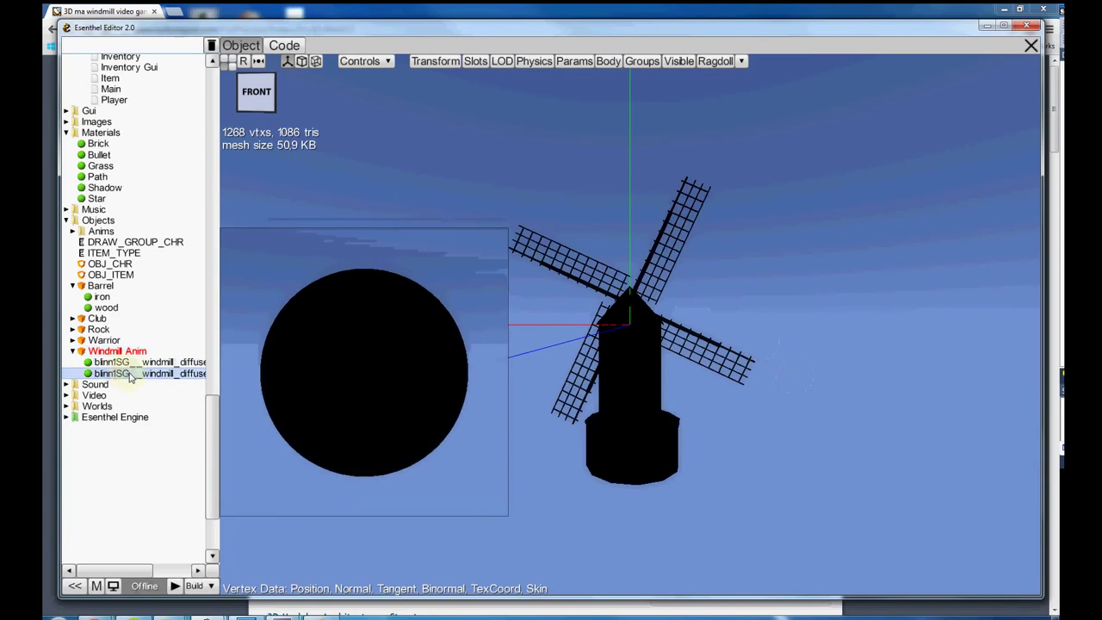
right_click(125, 375)
left_click(189, 417)
Step: Open the remaining windmill material and load windmill_diffuse.tga from the Wind Turbine folder as its Color texture
left_click(172, 363)
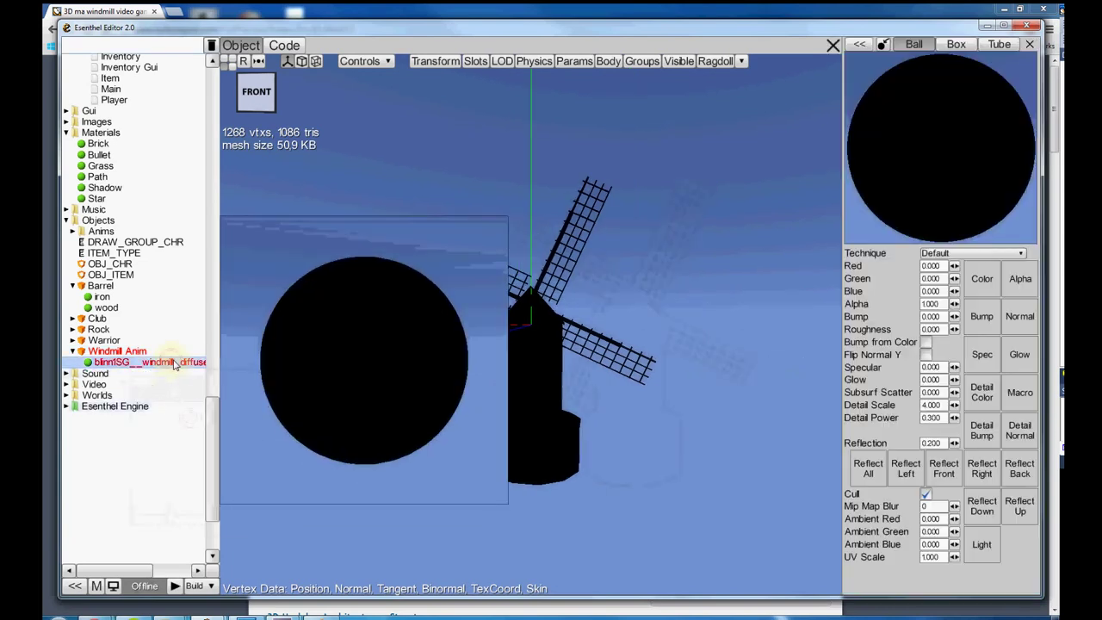
left_click(983, 279)
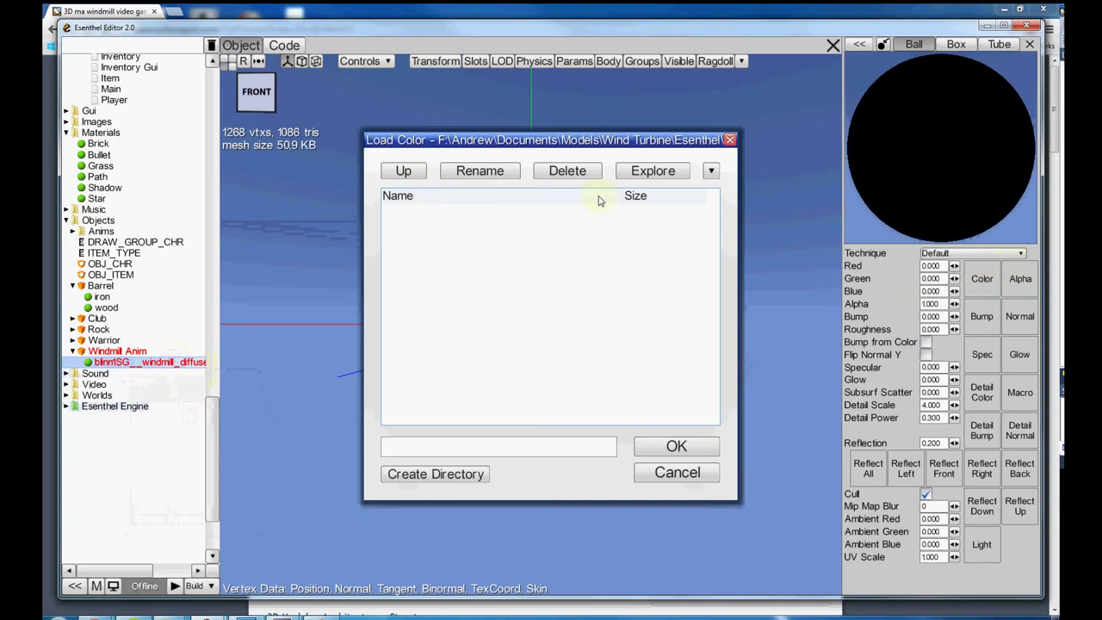
left_click(405, 171)
left_click(476, 227)
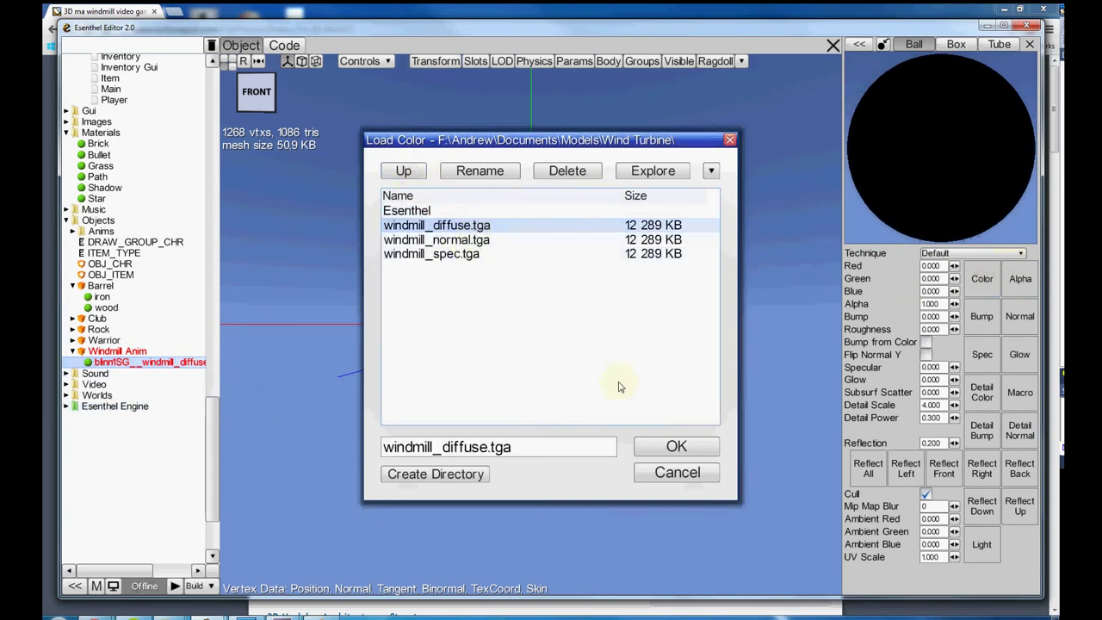
Step: Load windmill_normal.tga as the material's Normal texture and windmill_spec.tga as its Spec texture, both from the Wind Turbine folder
left_click(1019, 316)
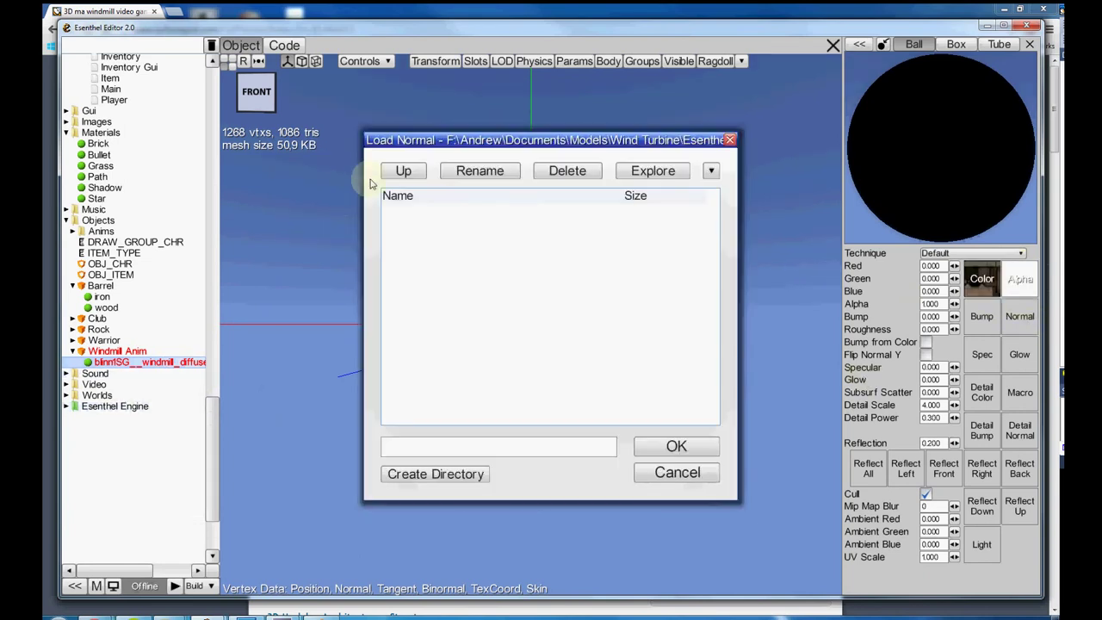
left_click(404, 170)
left_click(494, 239)
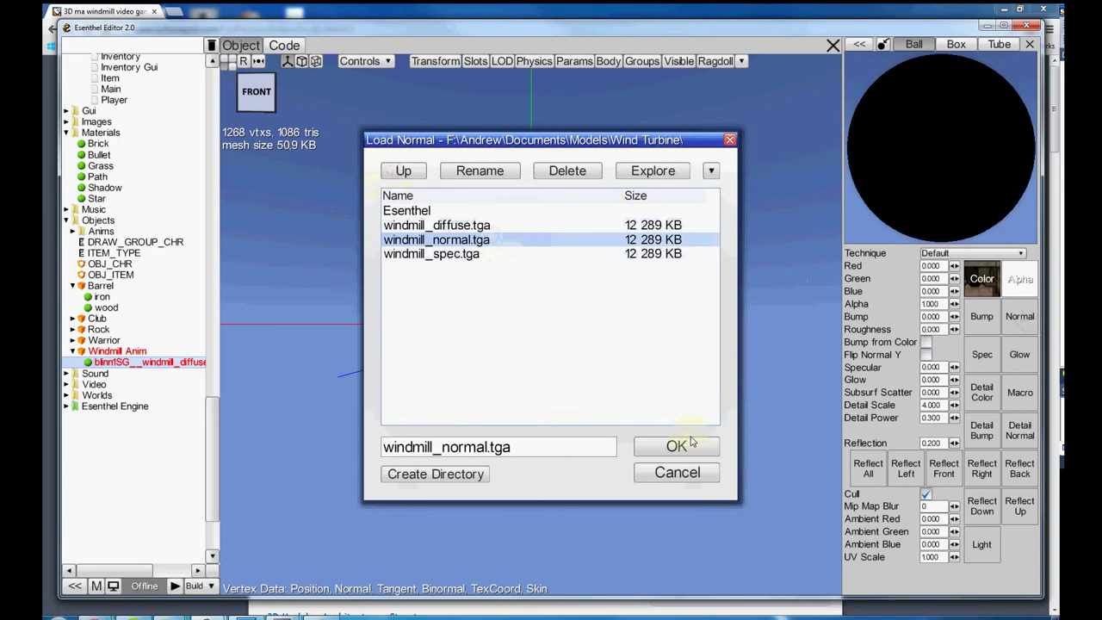
left_click(985, 357)
left_click(403, 171)
left_click(456, 253)
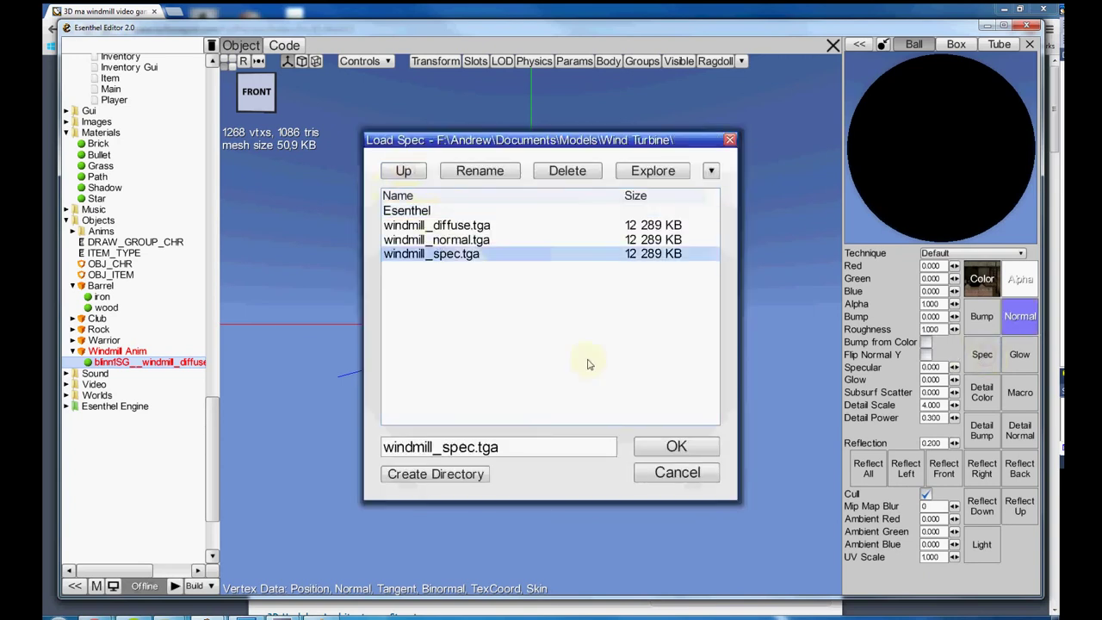
left_click(676, 439)
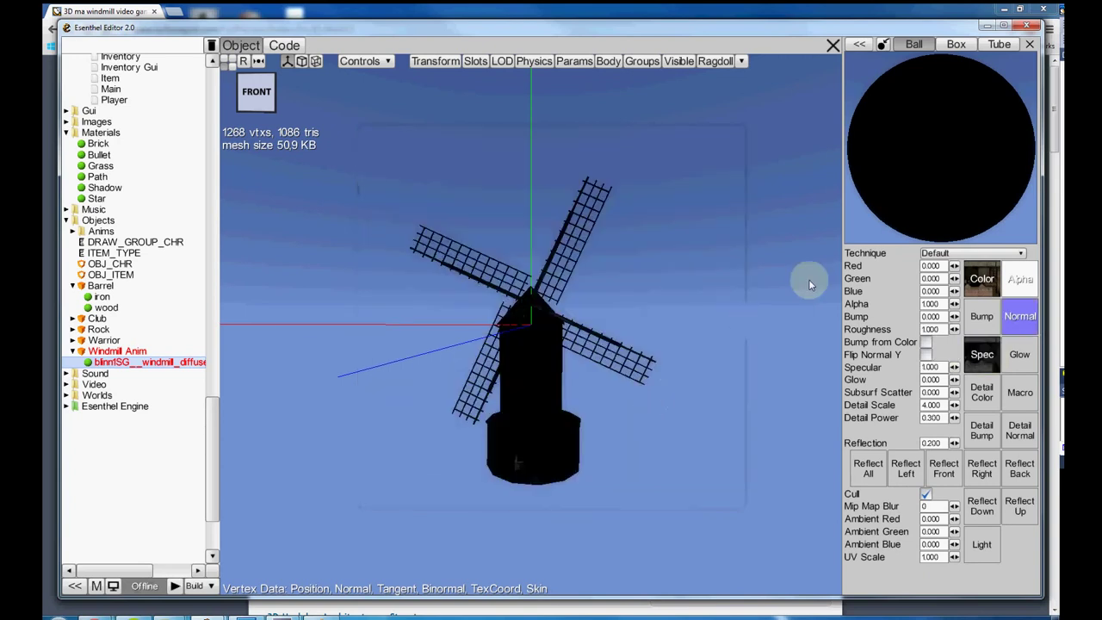
Step: Set the windmill material's Red, Green and Blue values to 1.000 and inspect the textured model
left_click_drag(955, 269, 957, 286)
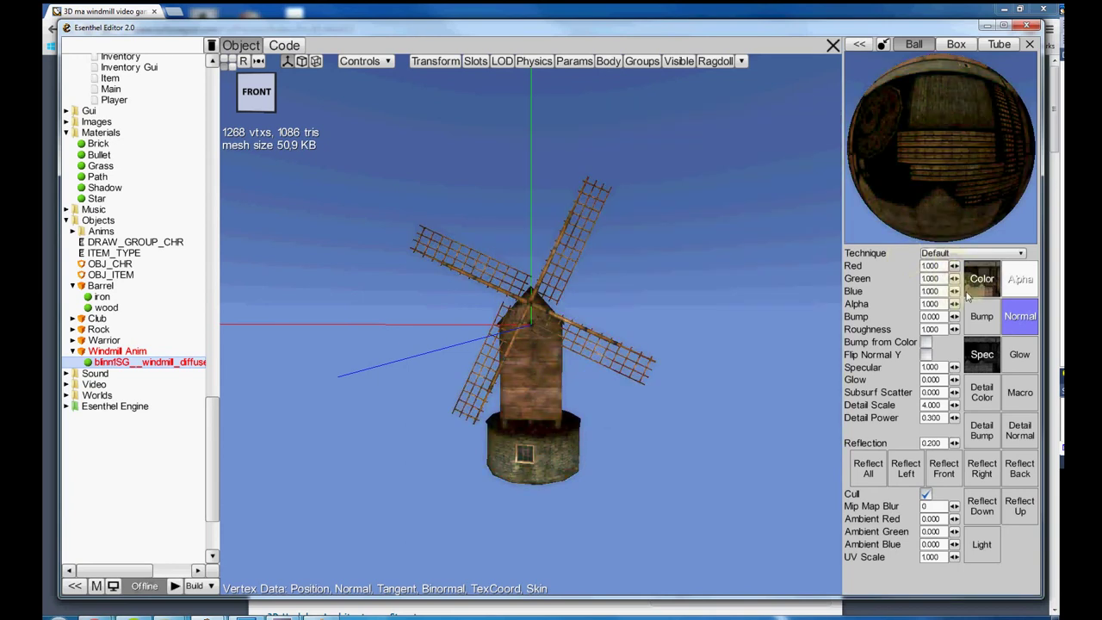
scroll(591, 408, "up", 2)
scroll(590, 403, "up", 3)
middle_click_drag(386, 379, 387, 376)
scroll(387, 376, "down", 3)
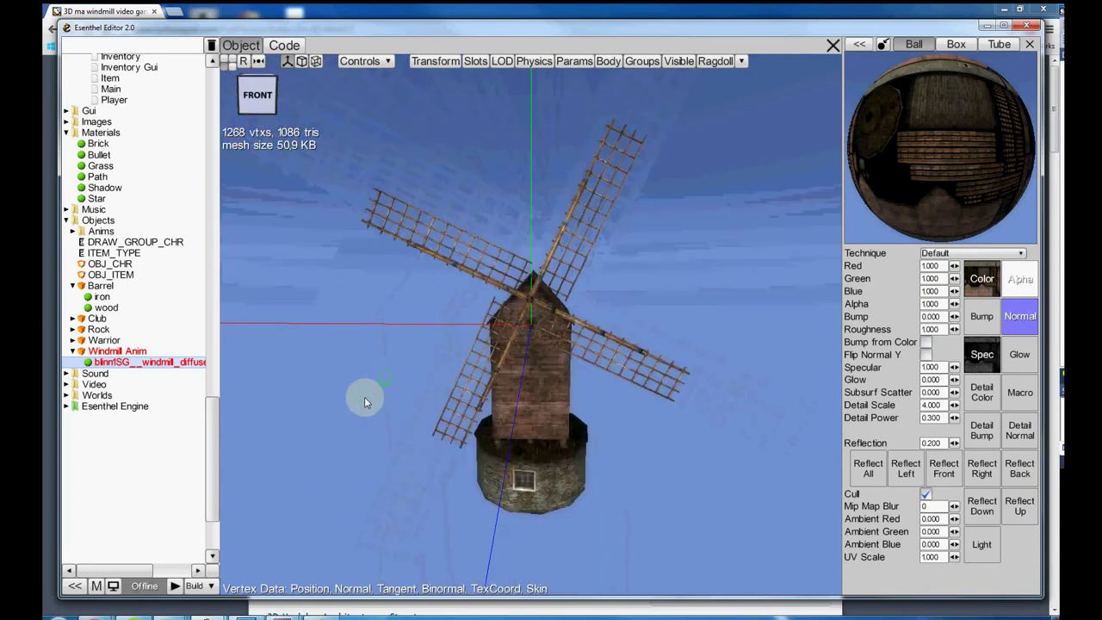
Step: Import Windmill tutorial.fbx from the Esenthel folder window as an animation to the Windmill Anim object
mouse_move(142, 362)
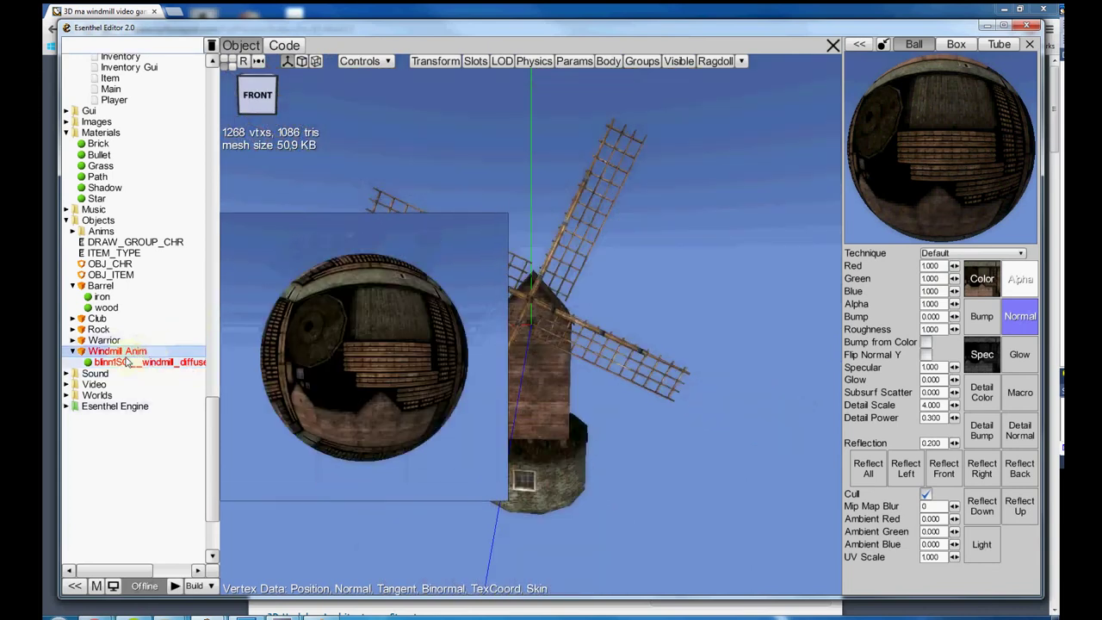
mouse_move(152, 613)
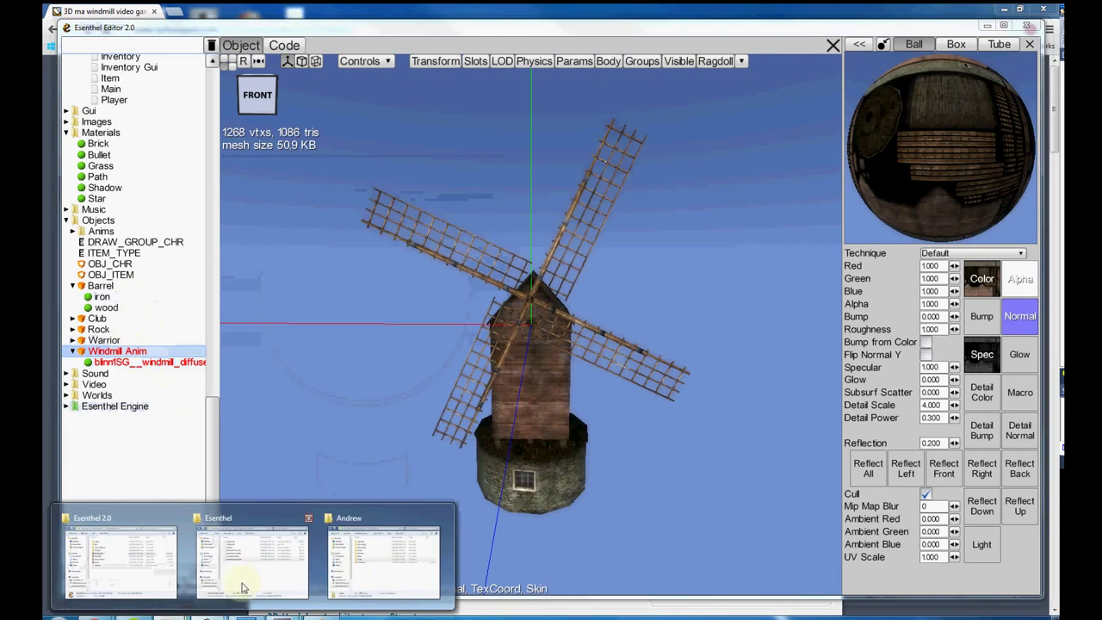
left_click(331, 565)
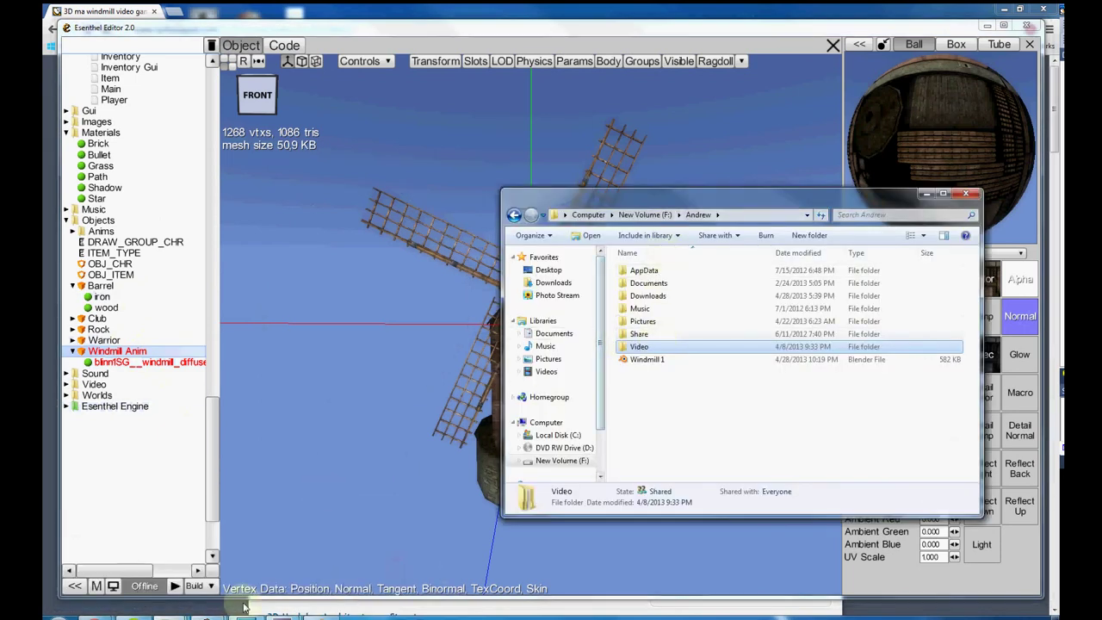
mouse_move(182, 614)
left_click(353, 556)
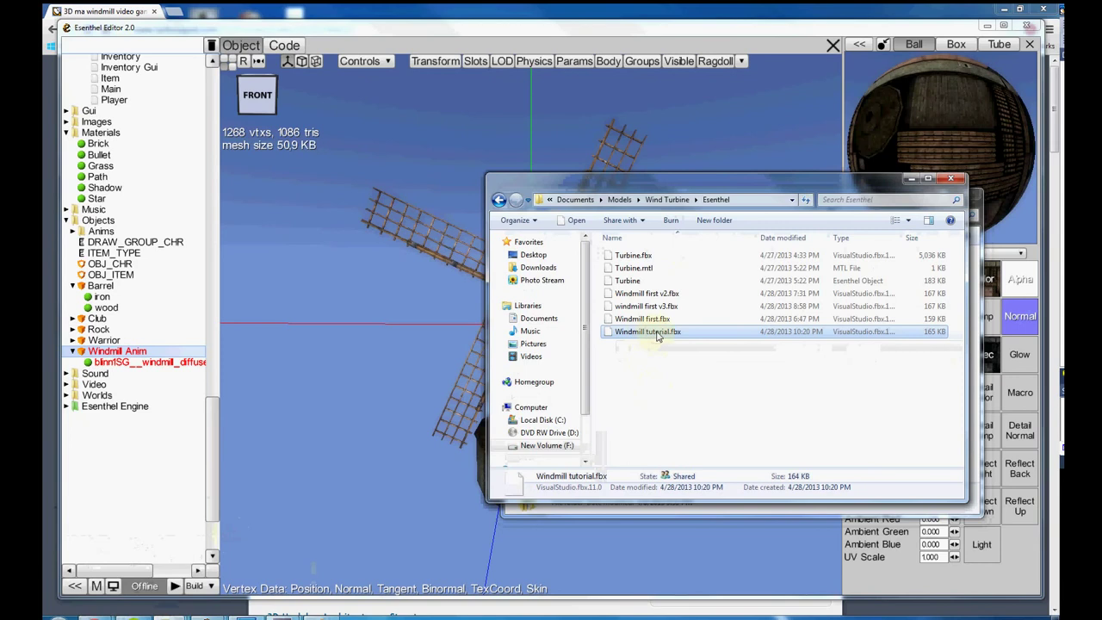
left_click_drag(657, 336, 137, 353)
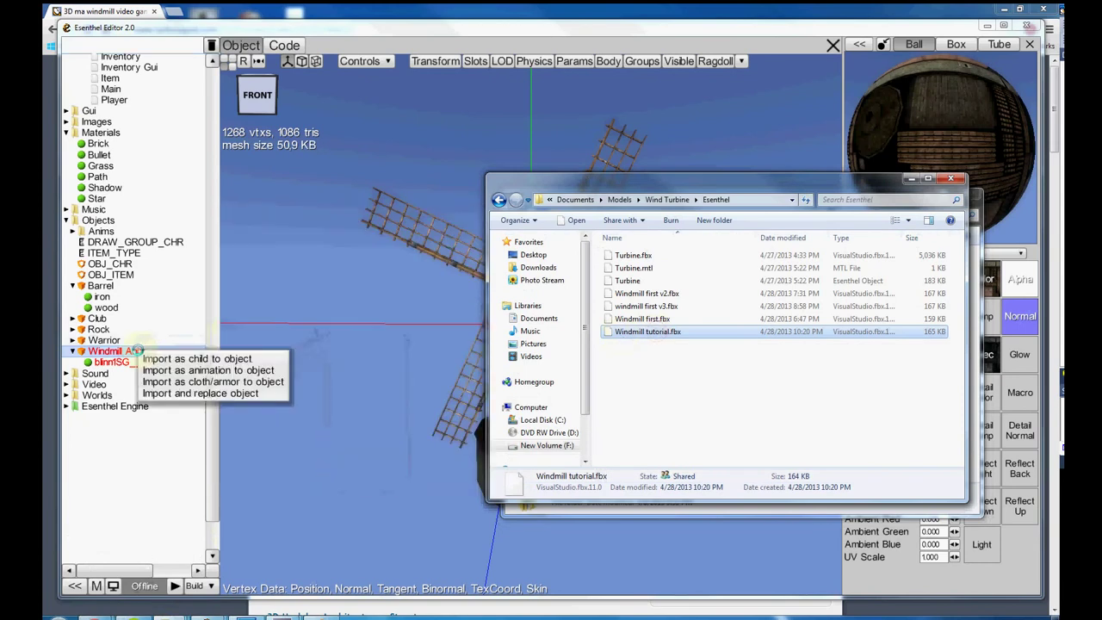
left_click(223, 371)
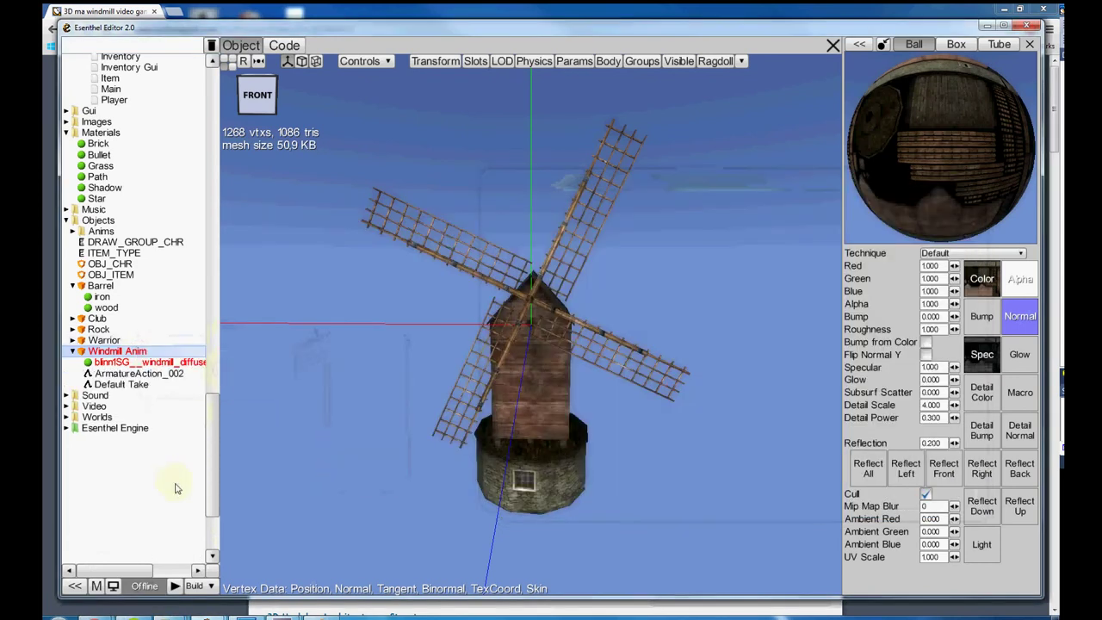
Step: Remove the Default Take animation from the Windmill Anim object
left_click(134, 385)
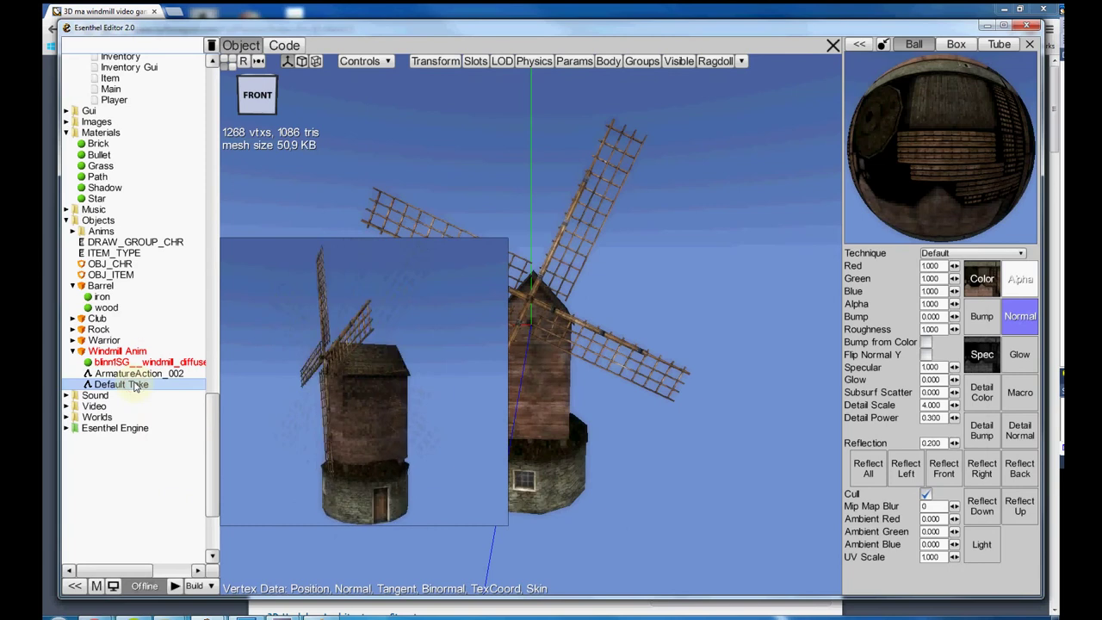
right_click(133, 385)
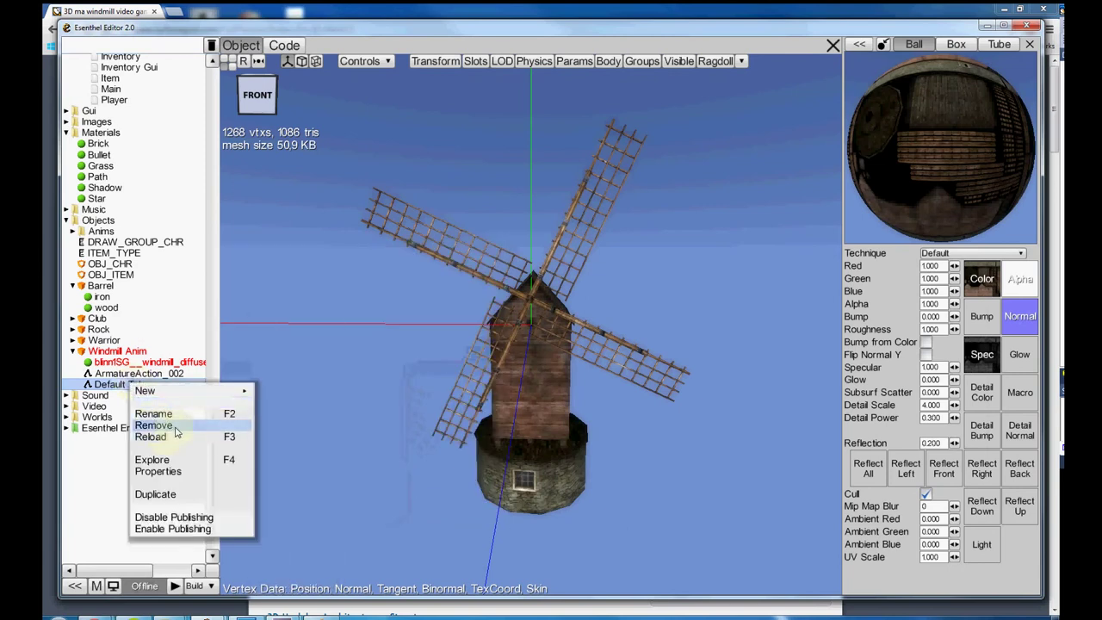
left_click(168, 425)
Step: Enable Loop and Linear for the ArmatureAction_002 animation, set its display Speed to 1 and close the Animation Editor
left_click(147, 374)
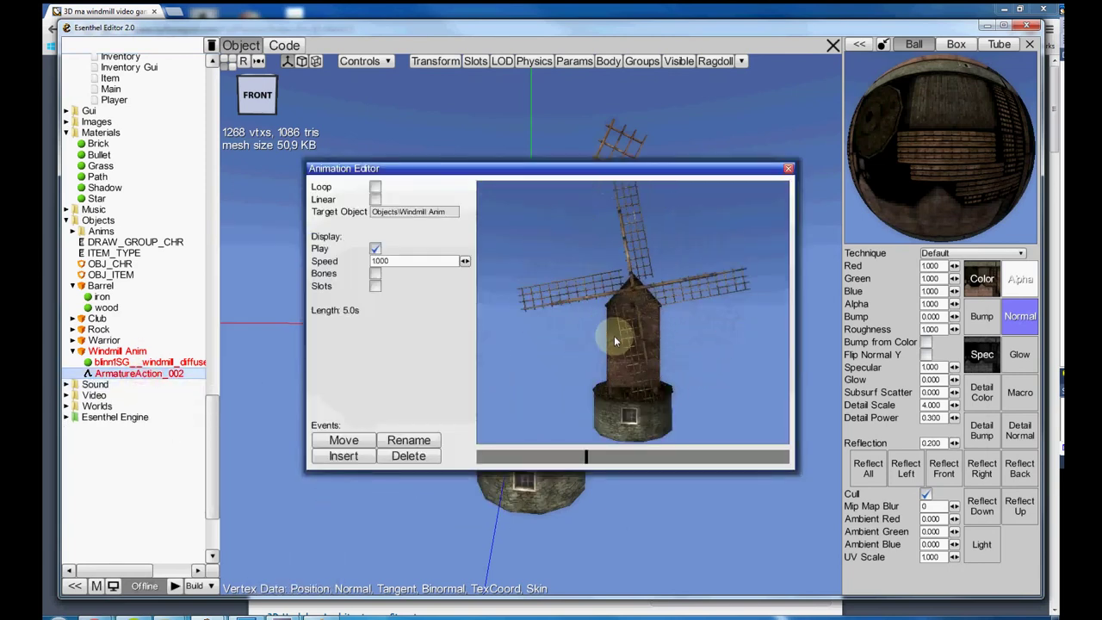
left_click(376, 187)
left_click(376, 199)
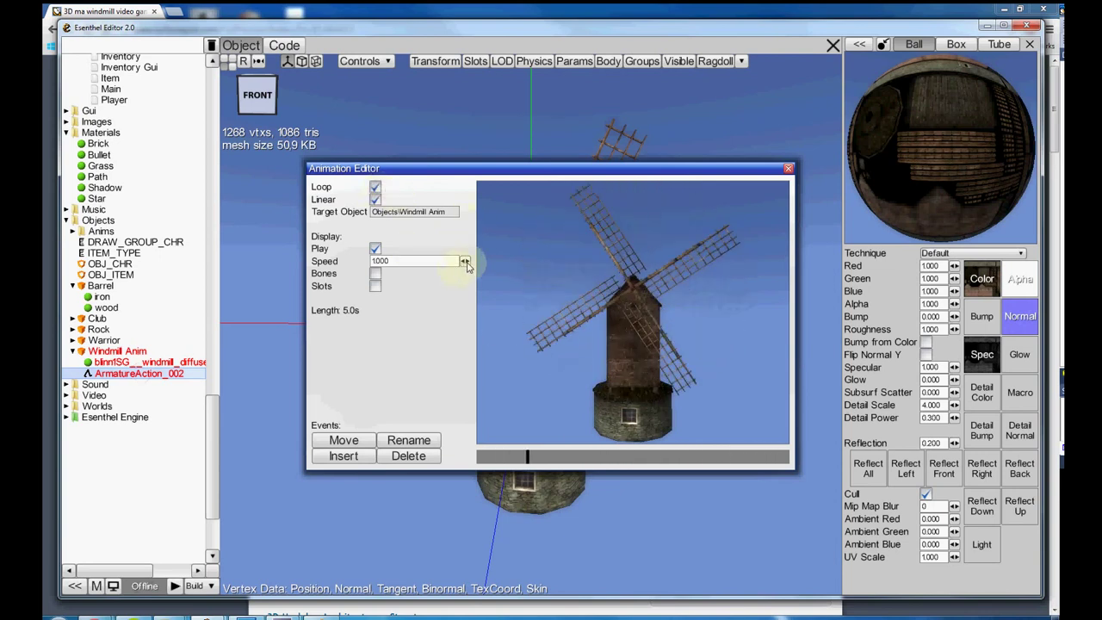
left_click_drag(466, 265, 335, 260)
type("1")
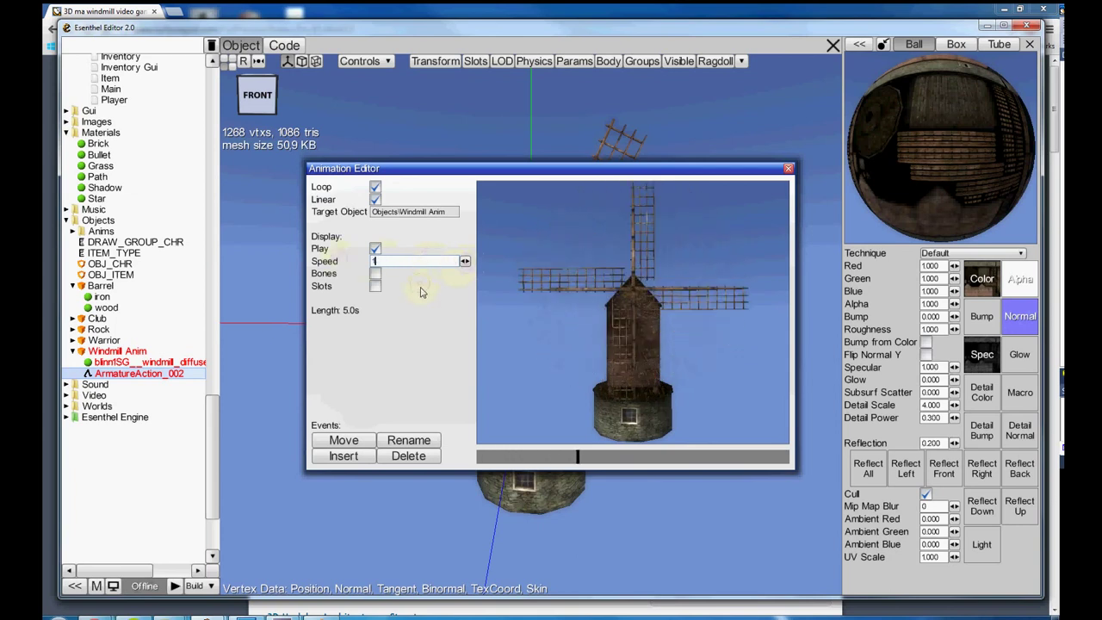
left_click(428, 349)
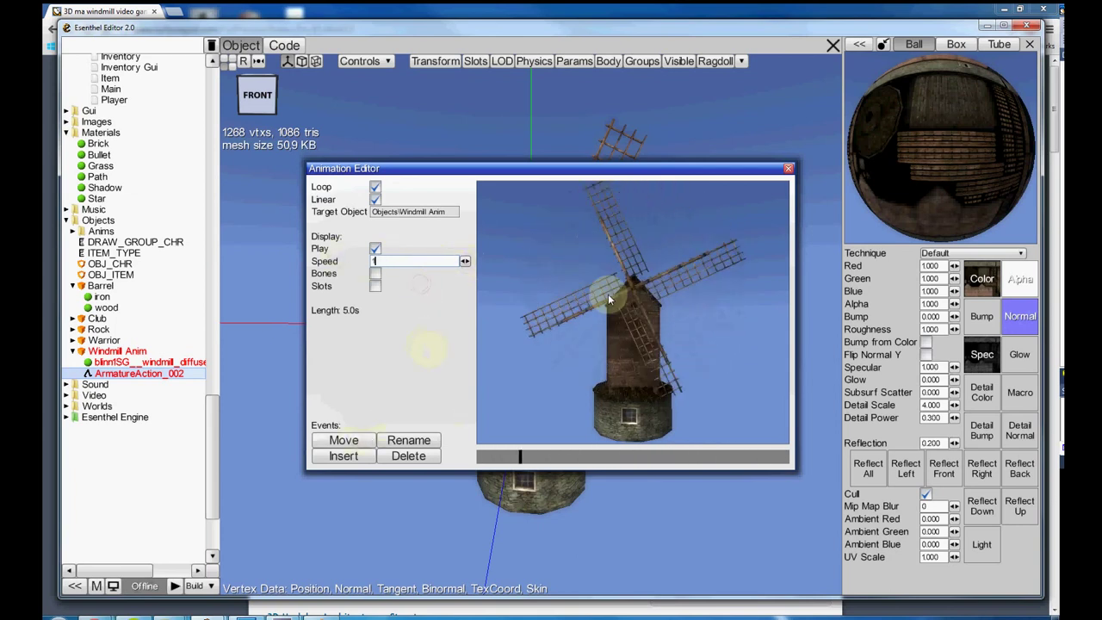
left_click(788, 168)
Step: Open the Main code of the 01 - Animation application in the 10 - Animation folder of the project tree
mouse_move(105, 299)
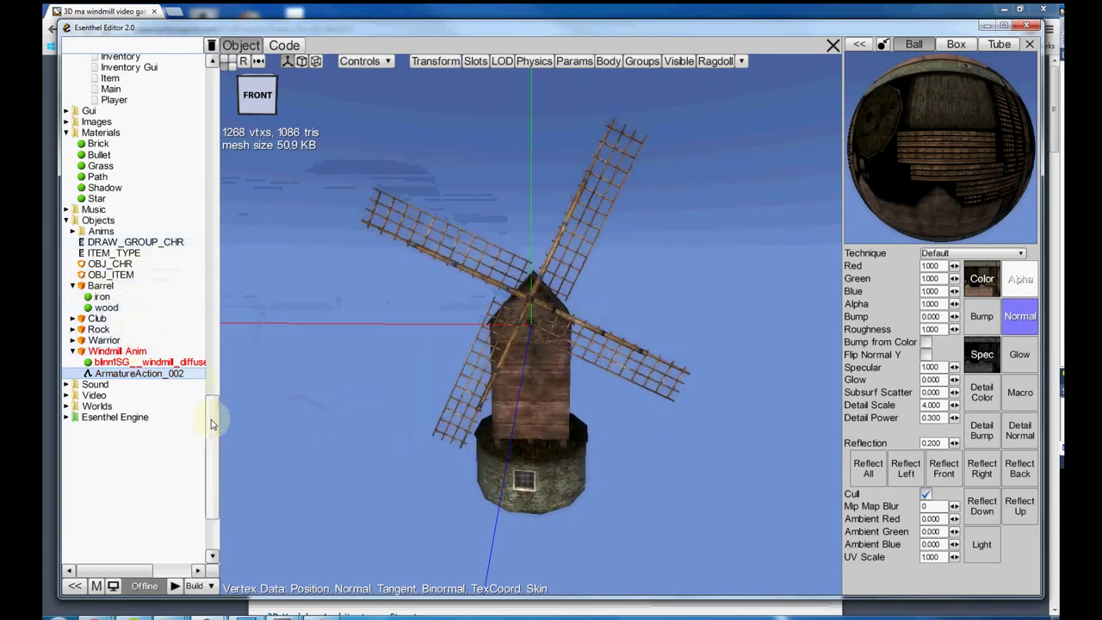
left_click_drag(213, 424, 214, 308)
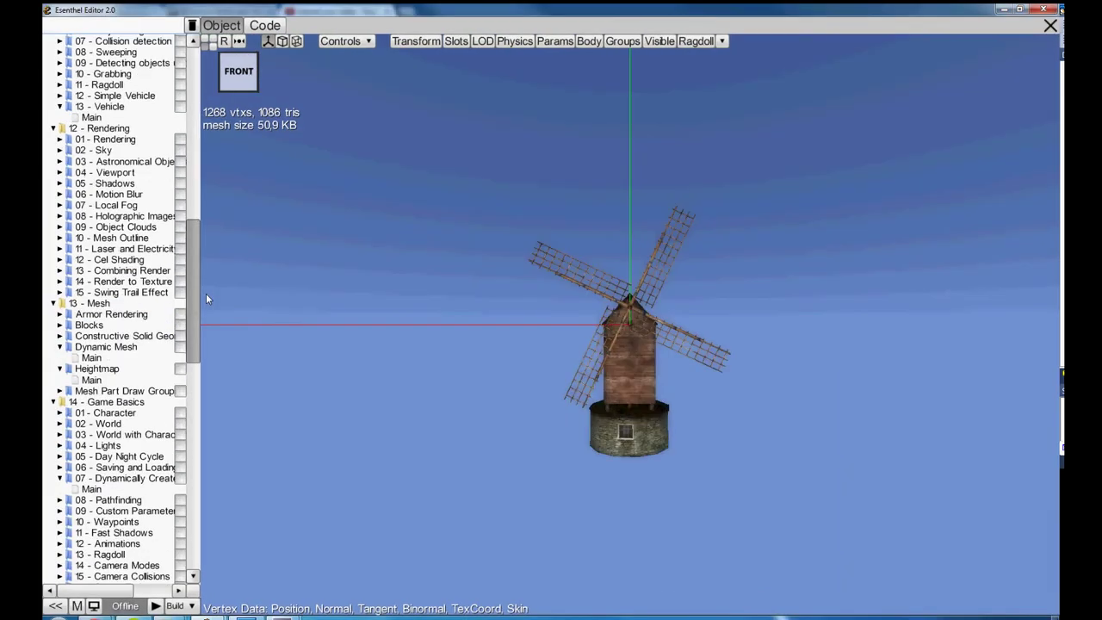
left_click_drag(206, 293, 202, 196)
left_click(133, 239)
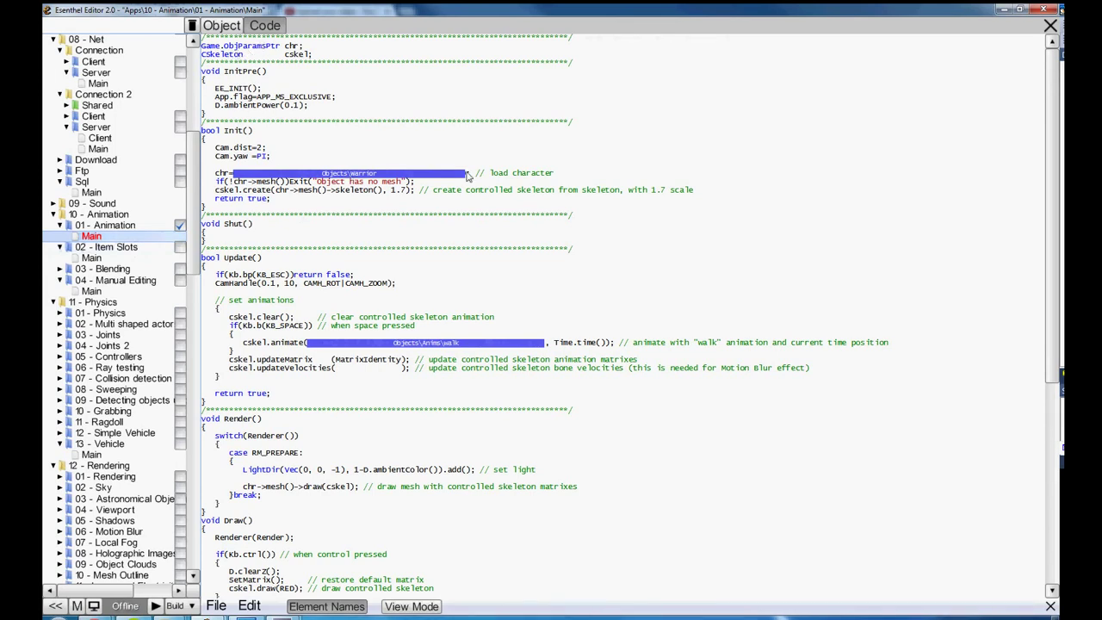
Step: Replace the Warrior object in the chr assignment of Init with the Windmill Anim object from the project tree
left_click_drag(466, 172, 236, 178)
left_click(256, 172)
key("Delete")
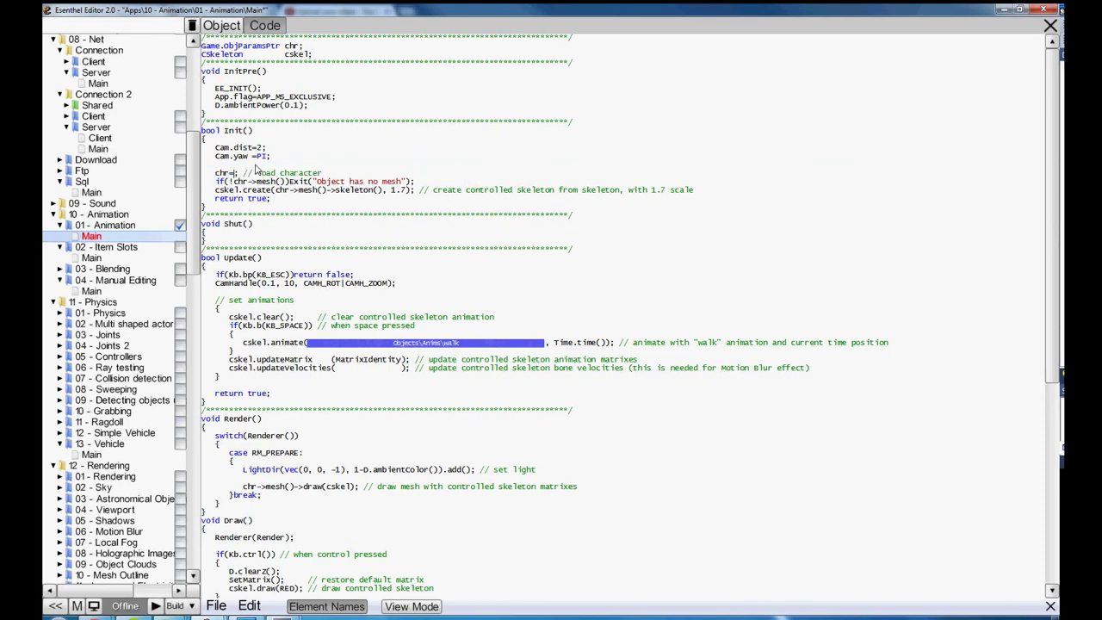
left_click_drag(191, 249, 180, 490)
mouse_move(113, 356)
left_click_drag(113, 358, 238, 175)
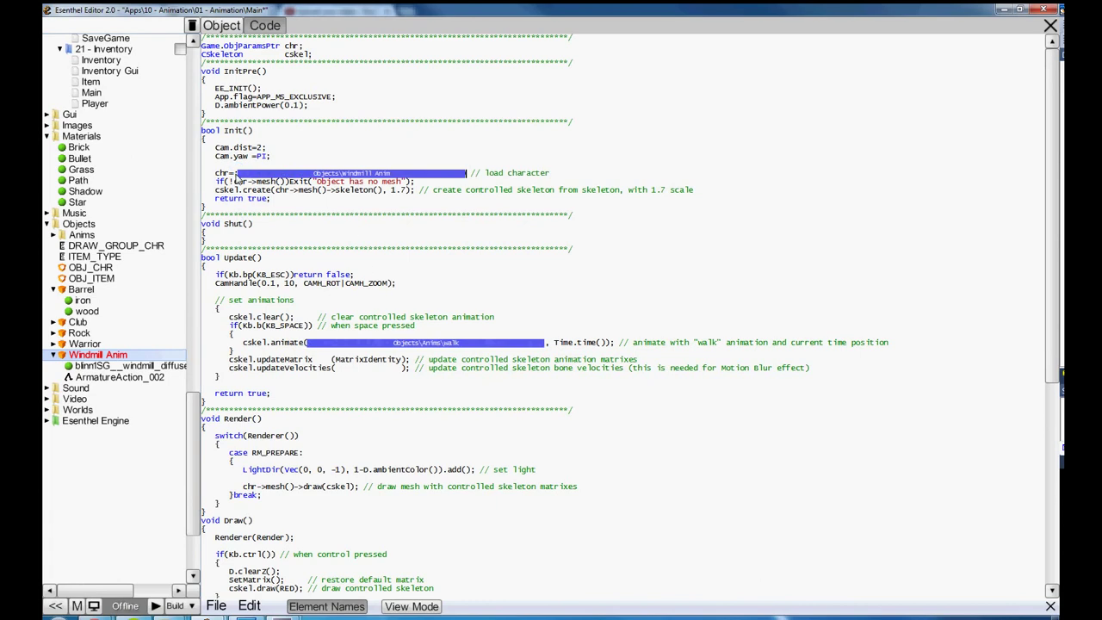
type(";")
key("BackSpace")
type(";")
key("BackSpace")
Step: Remove the 1.7 scale argument from the cskel.create call in Init
left_click(404, 194)
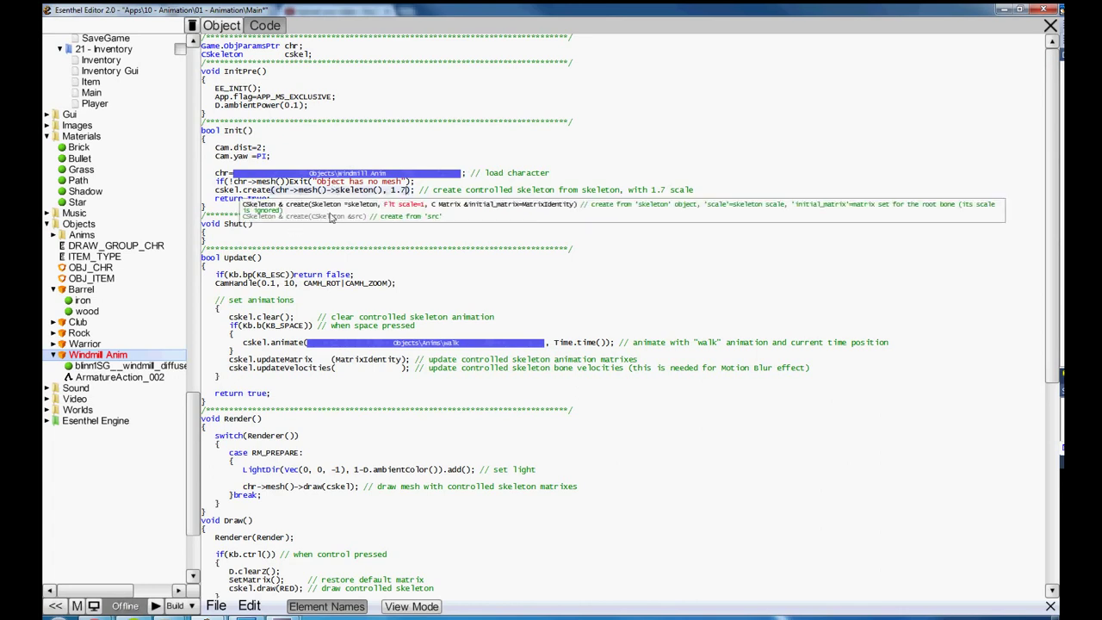
key("BackSpace")
key("BackSpace")
key("BackSpace")
key("BackSpace")
key("BackSpace")
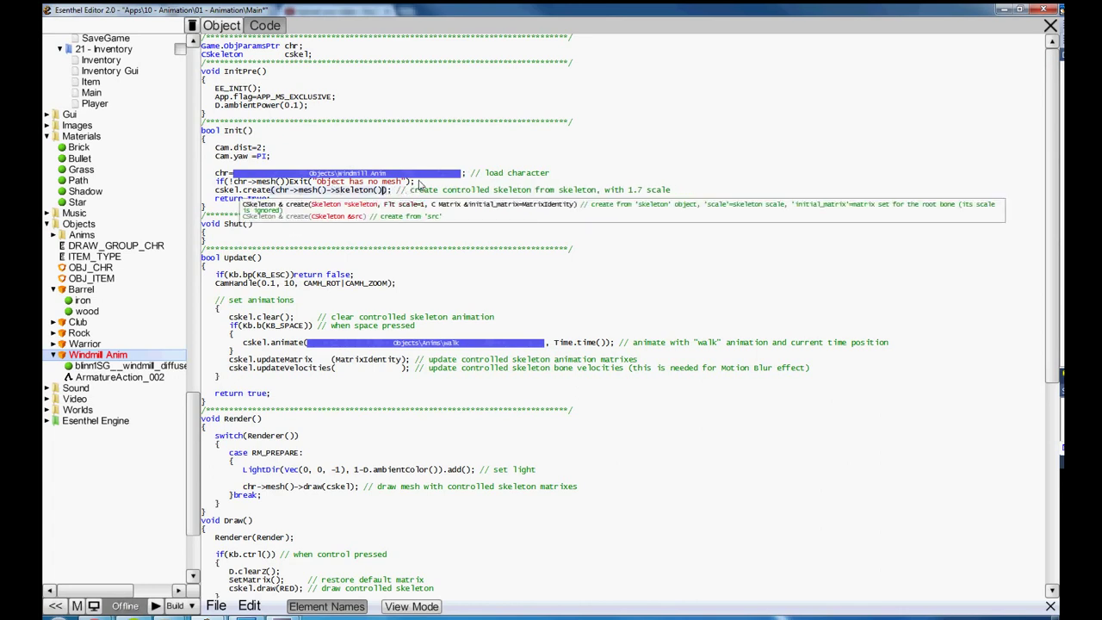
left_click(485, 189)
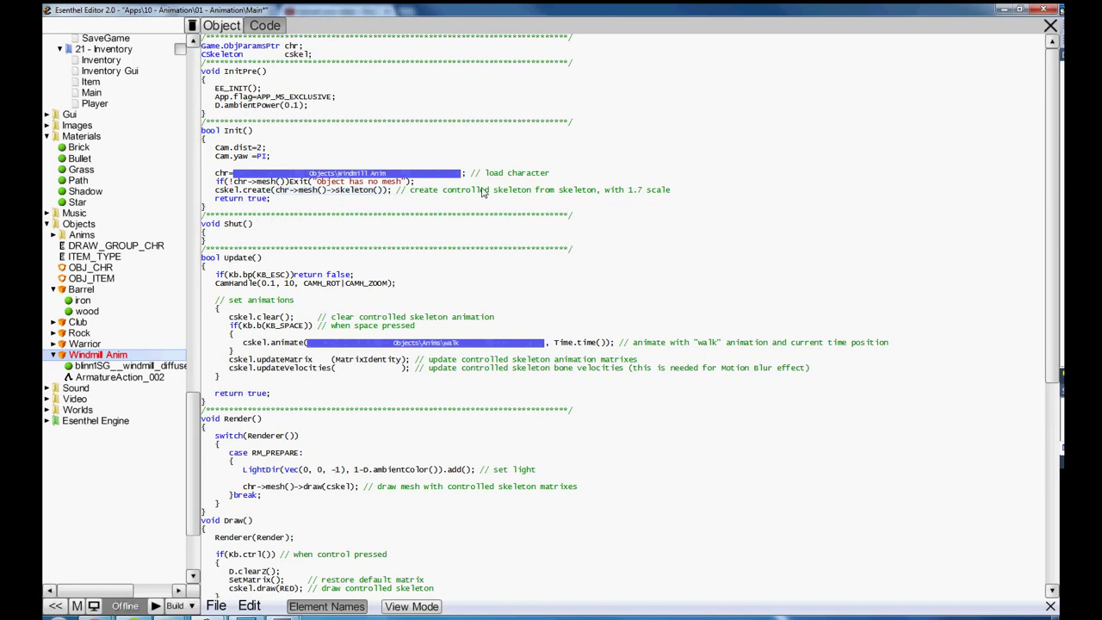
scroll(286, 272, "down", 10)
scroll(285, 310, "up", 10)
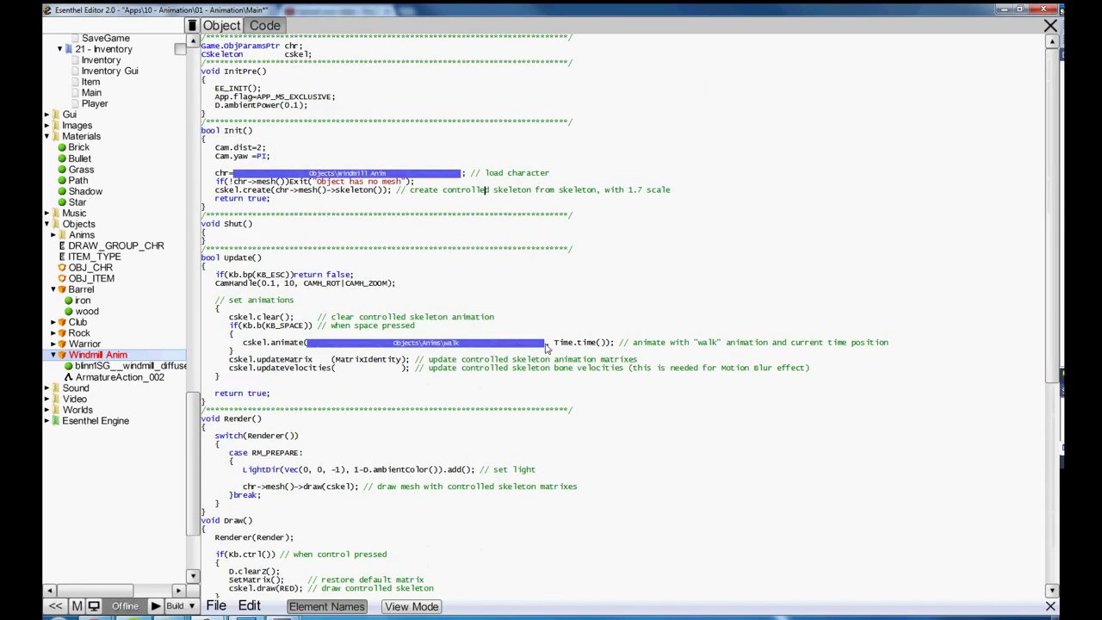
Step: Replace the walk animation in the cskel.animate call with ArmatureAction_002 of Windmill Anim, keeping the comma before Time.time()
left_click(548, 344)
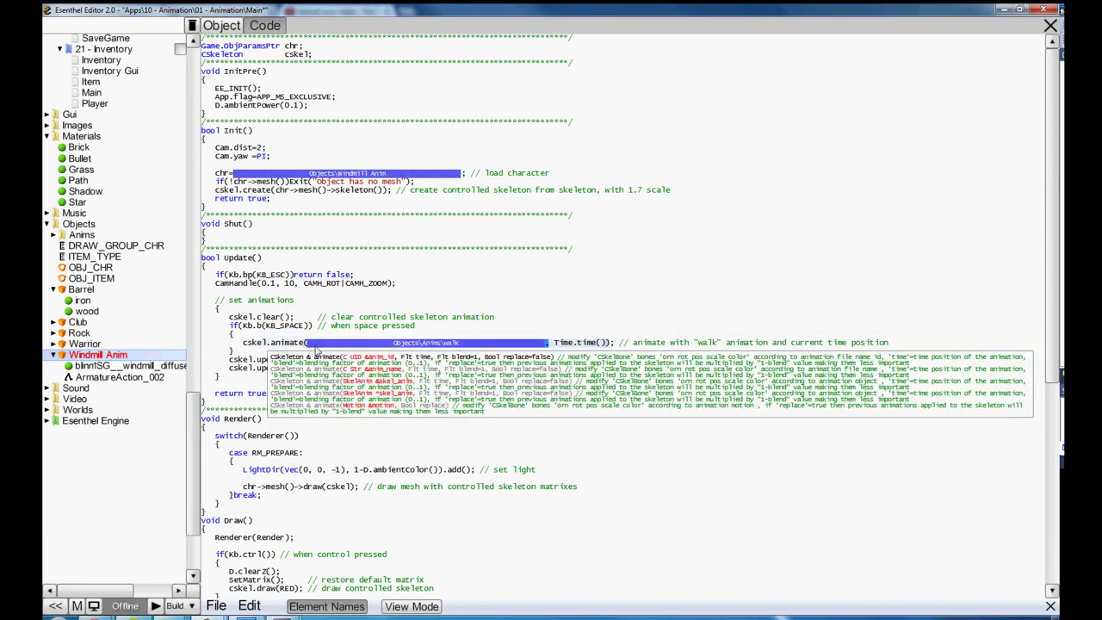
key("Delete")
mouse_move(119, 377)
left_mouse_down()
mouse_move(435, 334)
mouse_move(299, 340)
mouse_move(312, 344)
left_mouse_up()
type(",")
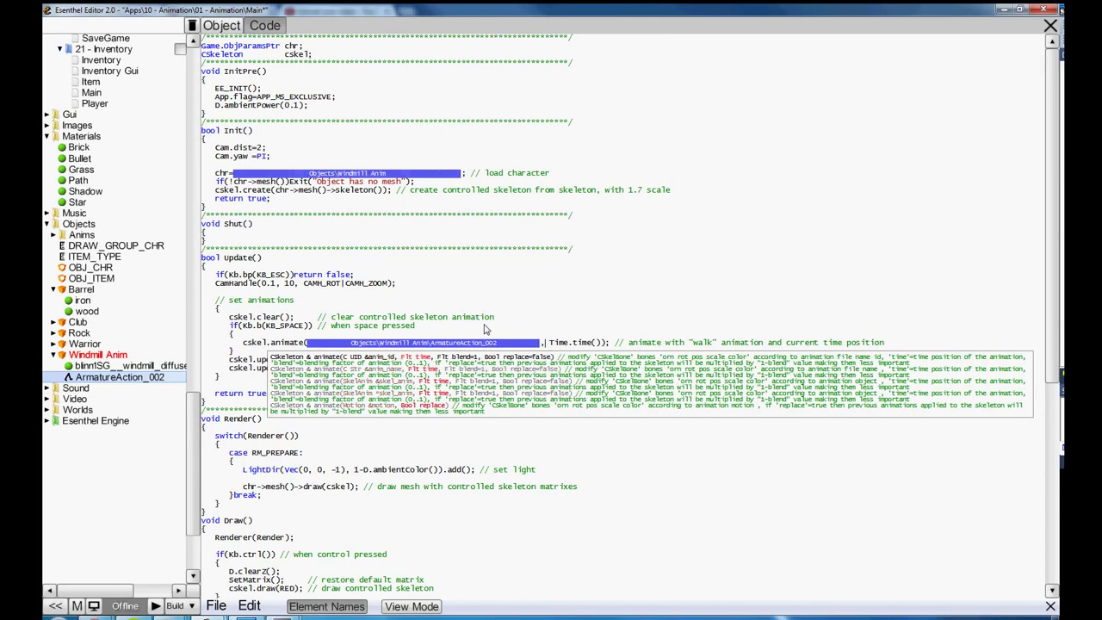
left_click(506, 310)
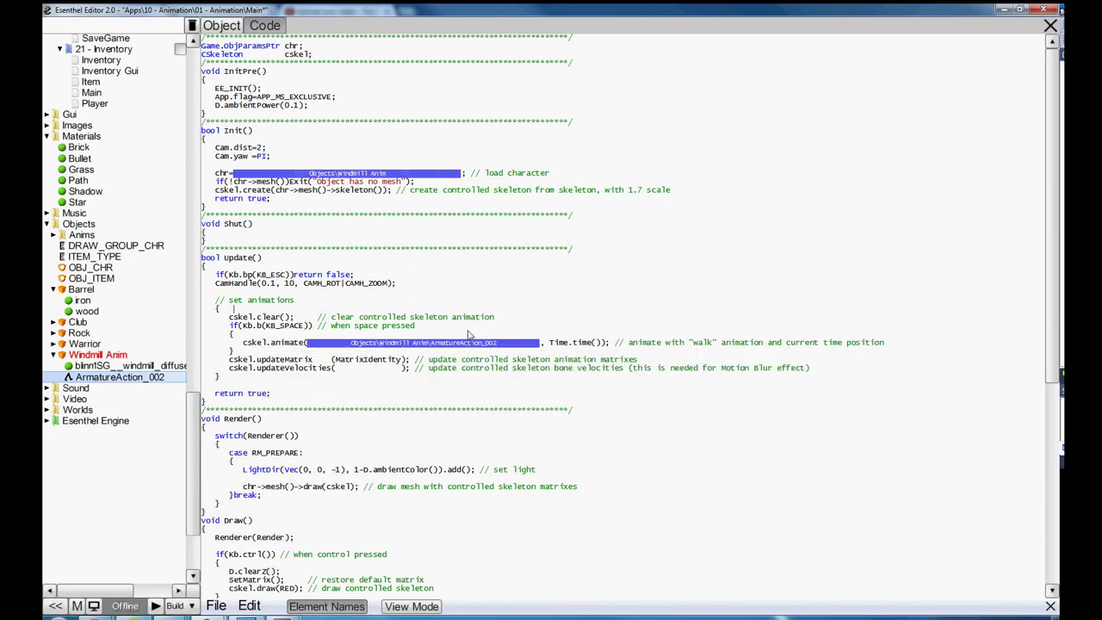
Step: Build and run the application to play the windmill animation, close it, and review ArmatureAction_002 in the Animation Editor
left_click(157, 607)
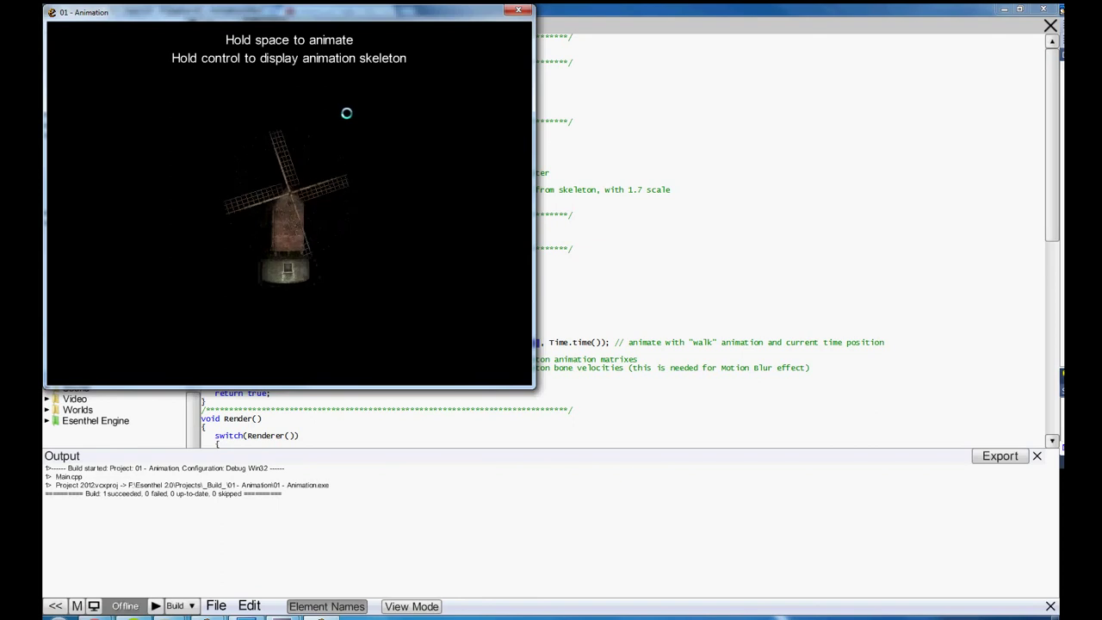
key("space")
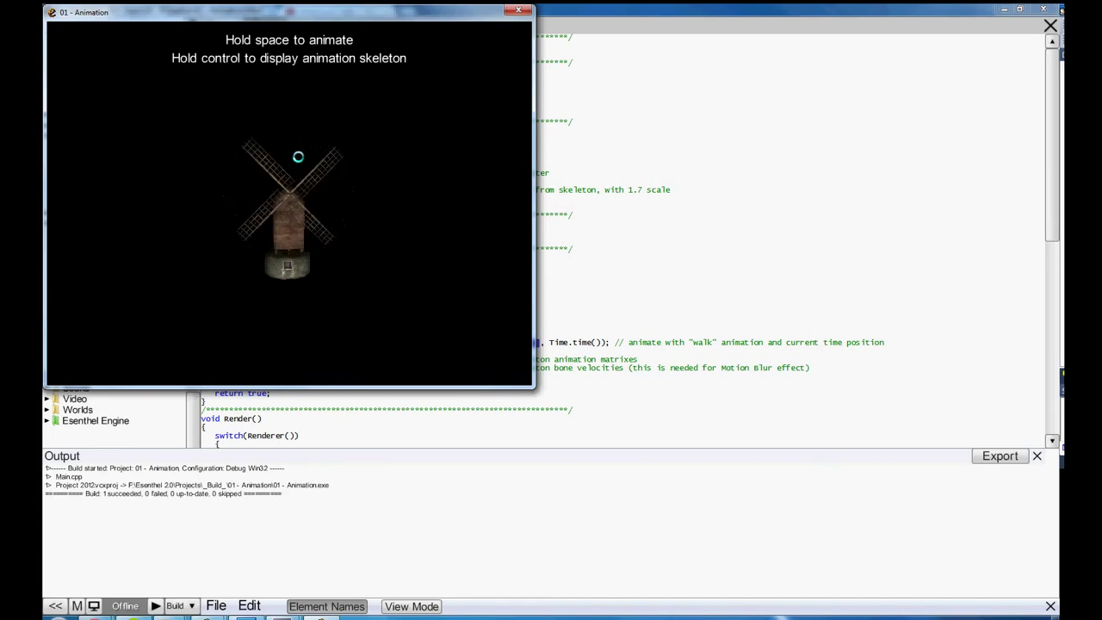
key("Escape")
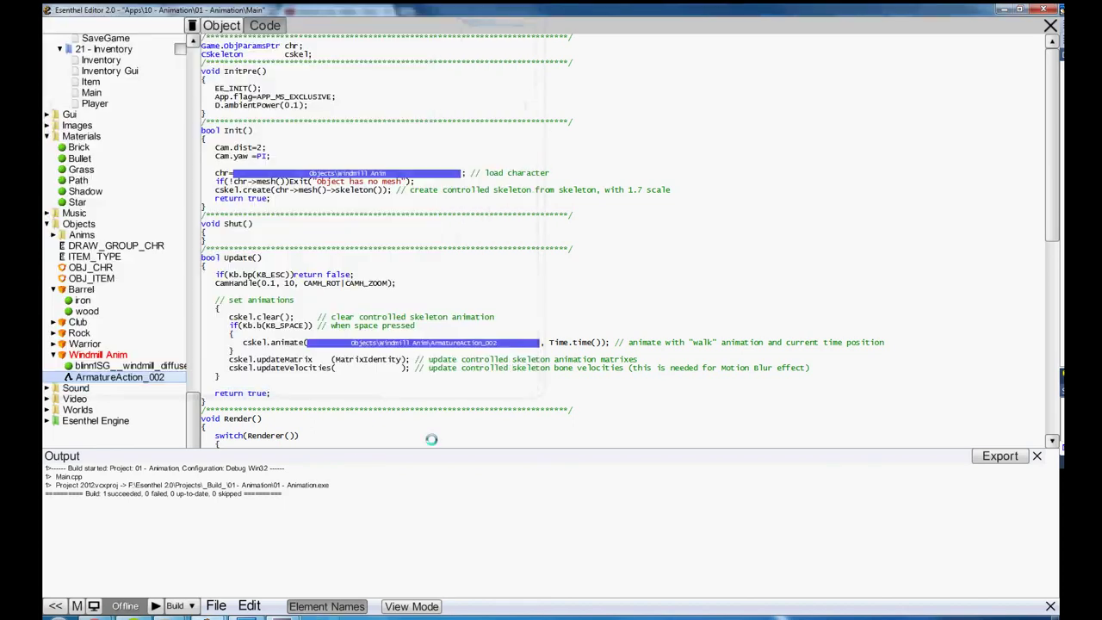
left_click(136, 382)
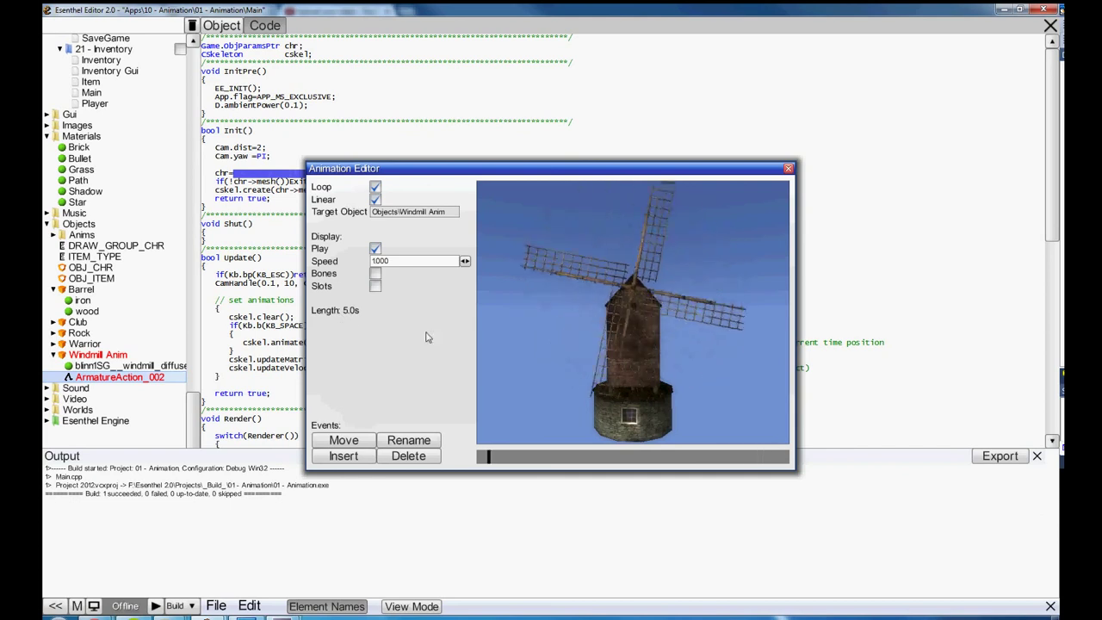
left_click(789, 169)
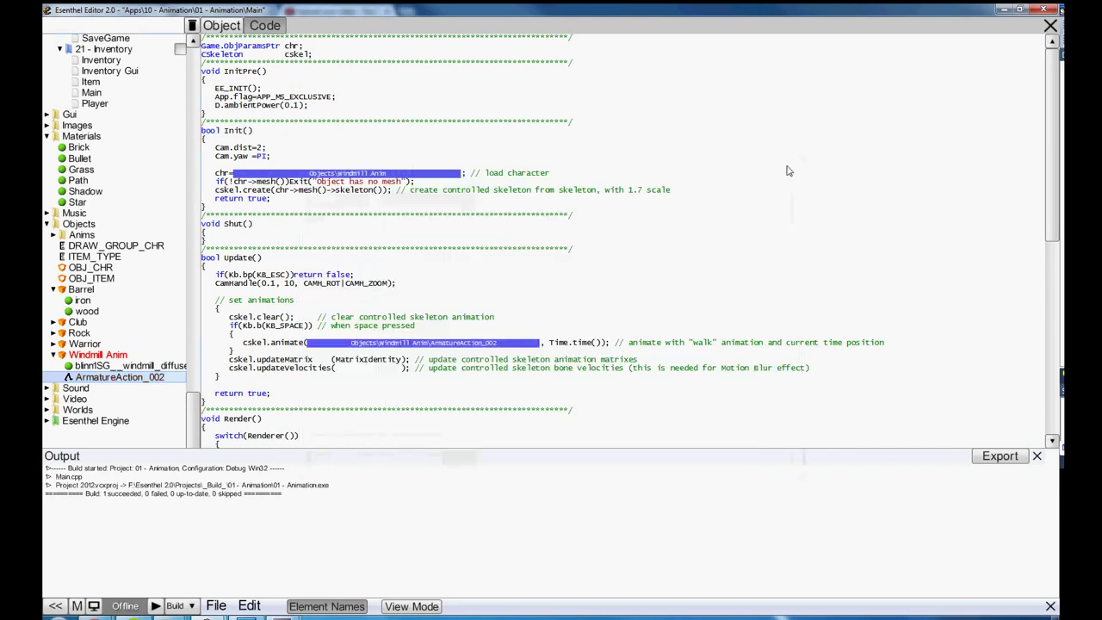
Step: Duplicate the KB_SPACE if block directly below itself in Update and change the copy's key to KB_T
left_click_drag(302, 349, 197, 328)
key("ctrl+c")
left_click(298, 355)
key("Return")
key("Return")
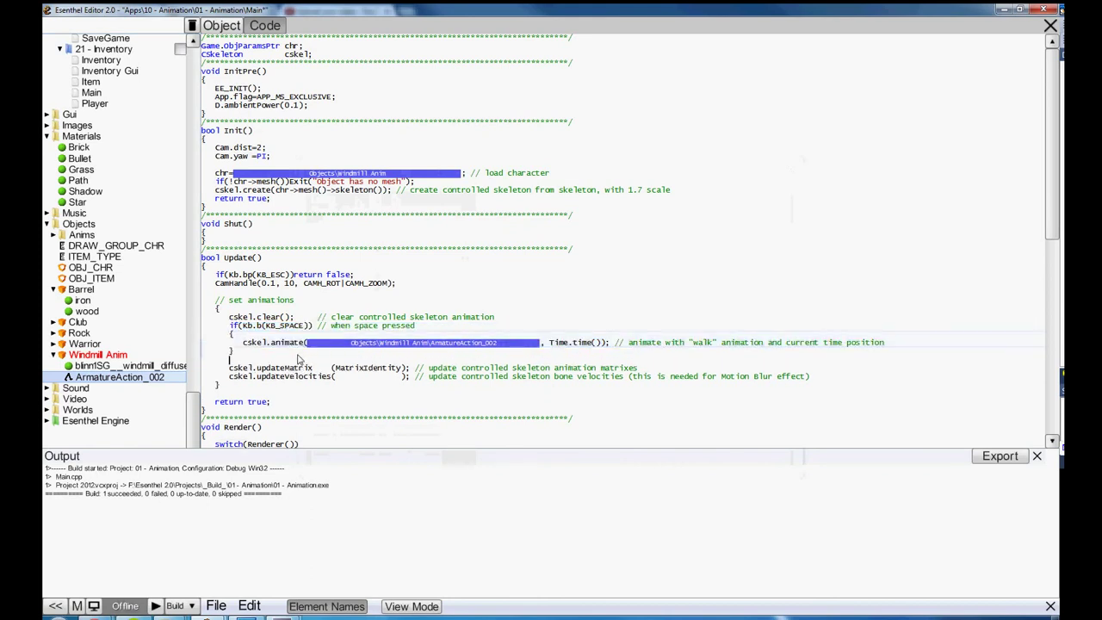
key("ctrl+v")
double_click(300, 369)
type("KB")
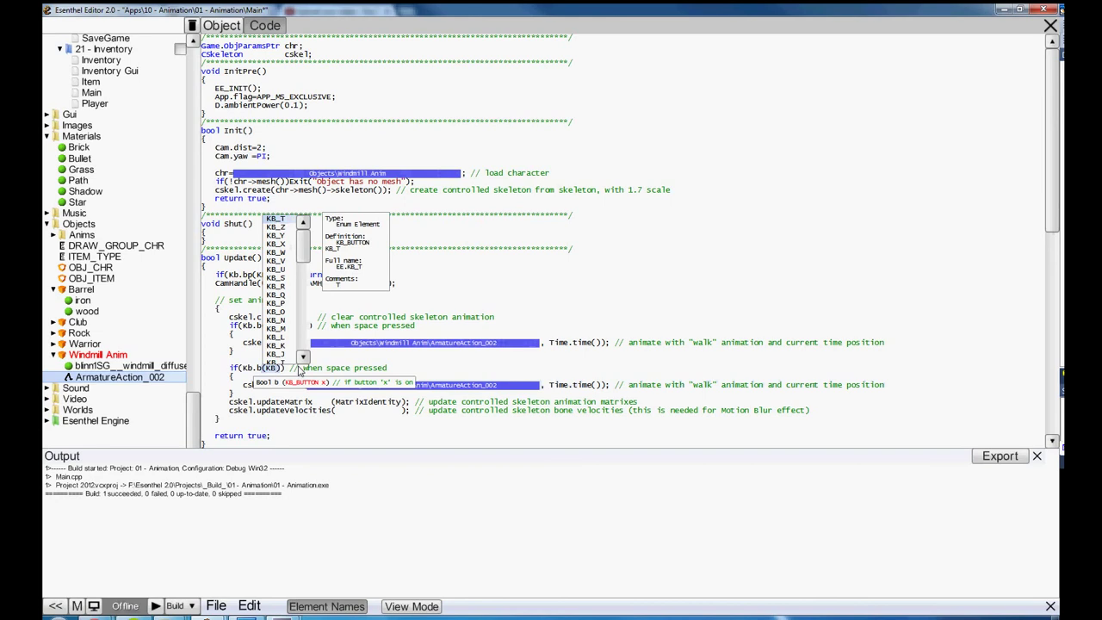
type("_T")
left_click(330, 363)
Step: Start a new line above cskel.animate in the KB_T block with cskel.getSkelAnim() taking the ArmatureAction_002 animation
scroll(331, 354, "down", 3)
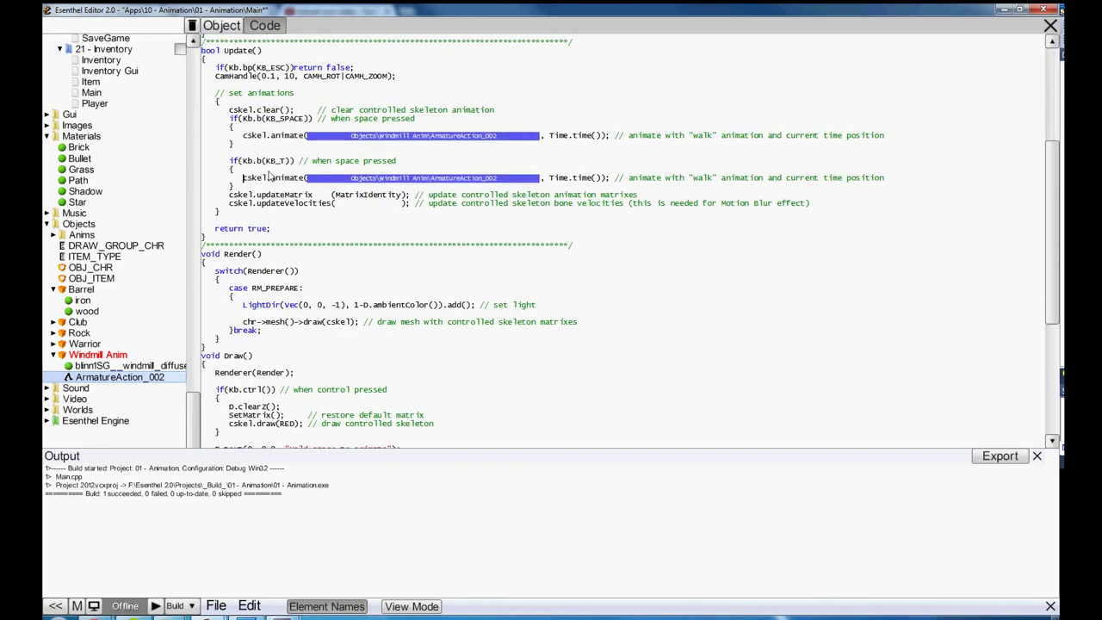
key("Return")
key("Up")
type("cs")
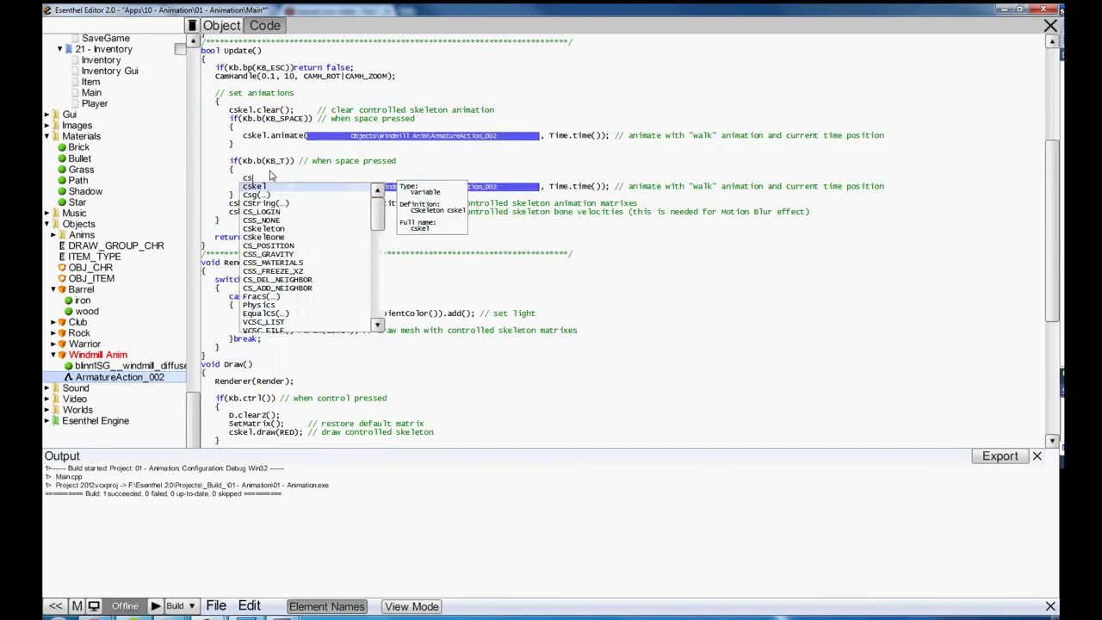
type("kel.getSkelAnim(")
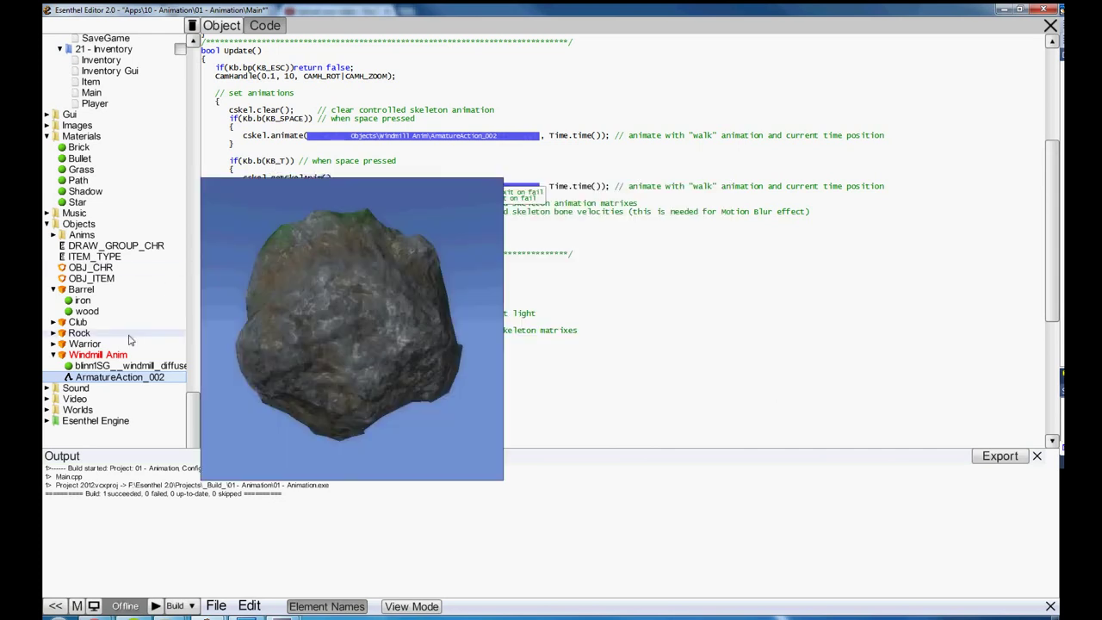
left_click_drag(115, 379, 329, 180)
type(".")
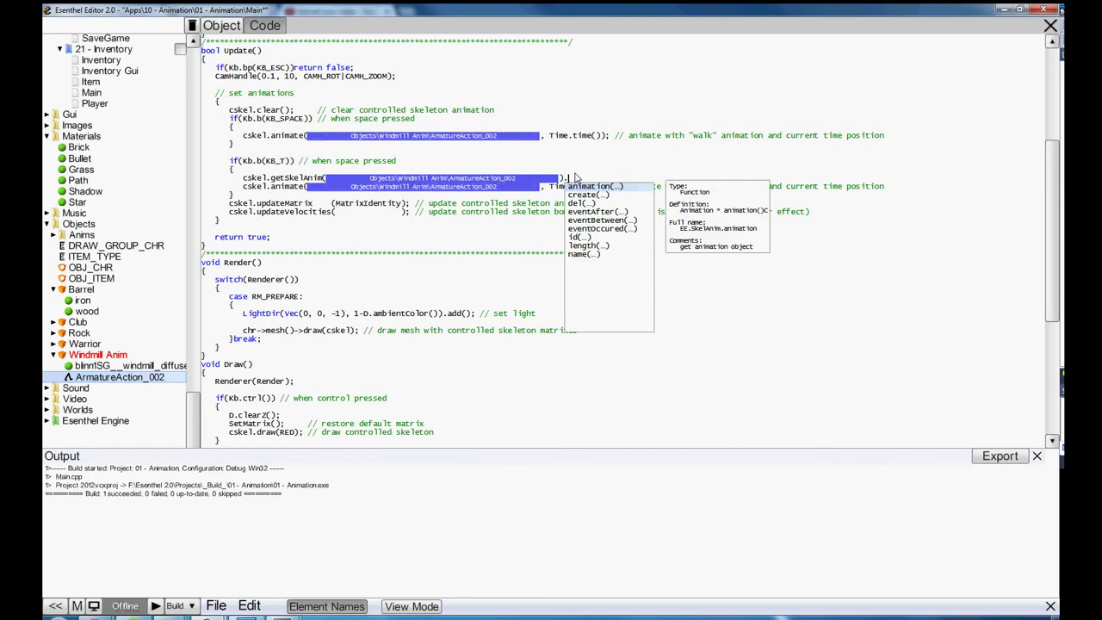
key("Down")
key("Down")
key("Down")
key("Down")
key("Down")
key("Down")
key("Down")
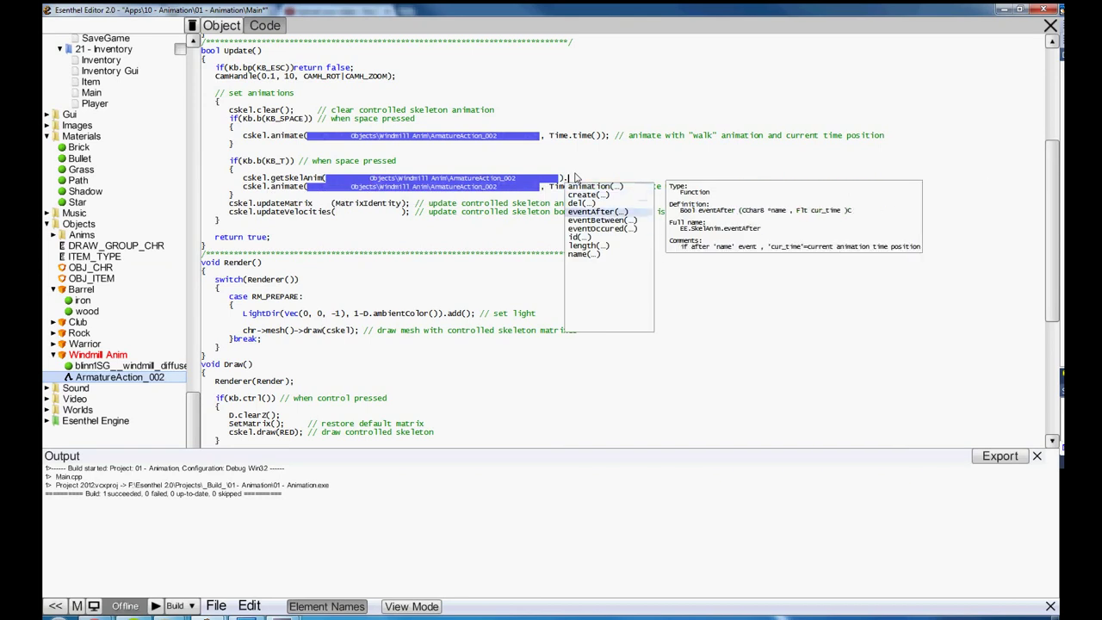
key("Return")
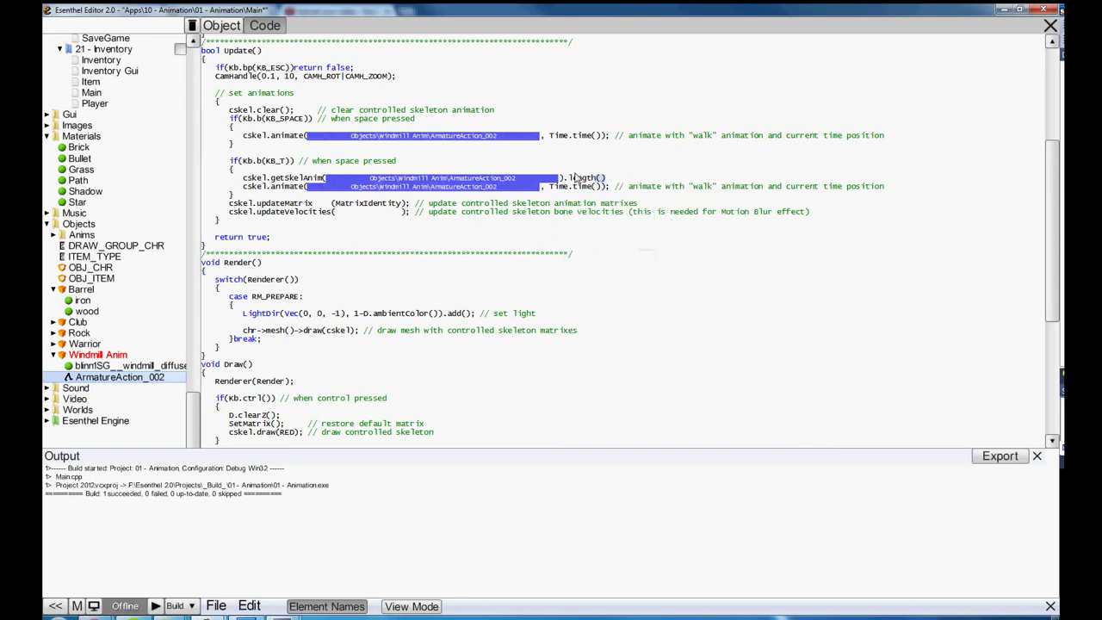
key("BackSpace")
key("BackSpace")
key("BackSpace")
key("BackSpace")
key("BackSpace")
key("BackSpace")
key("BackSpace")
key("BackSpace")
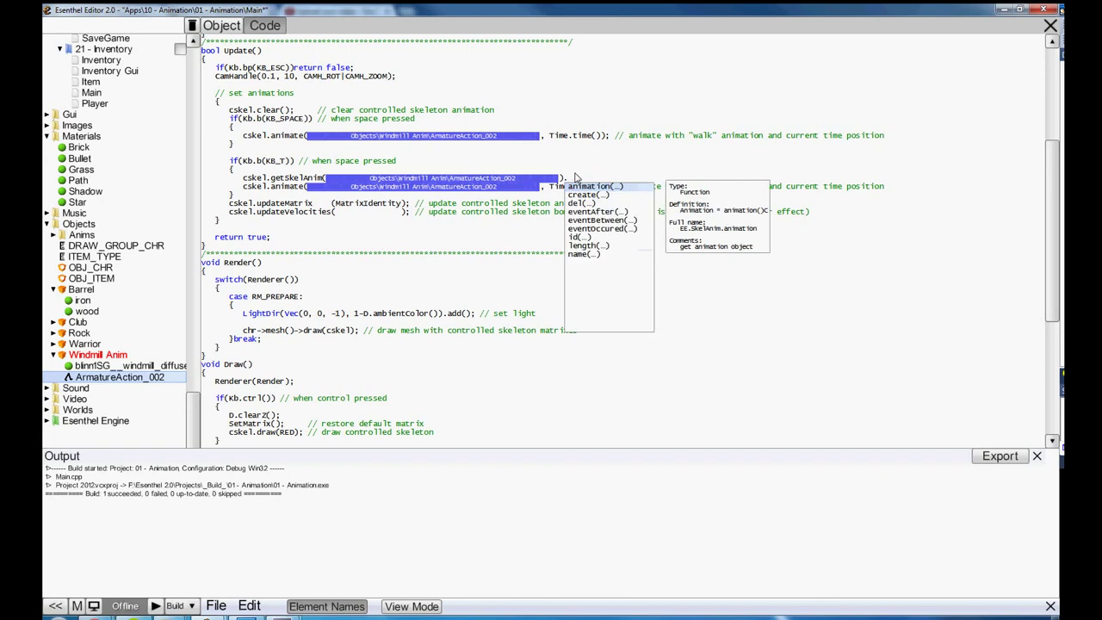
Step: Complete the getSkelAnim line with .animation().length(10.0, true); to rescale the keyframes to the new length
key("Return")
type(".")
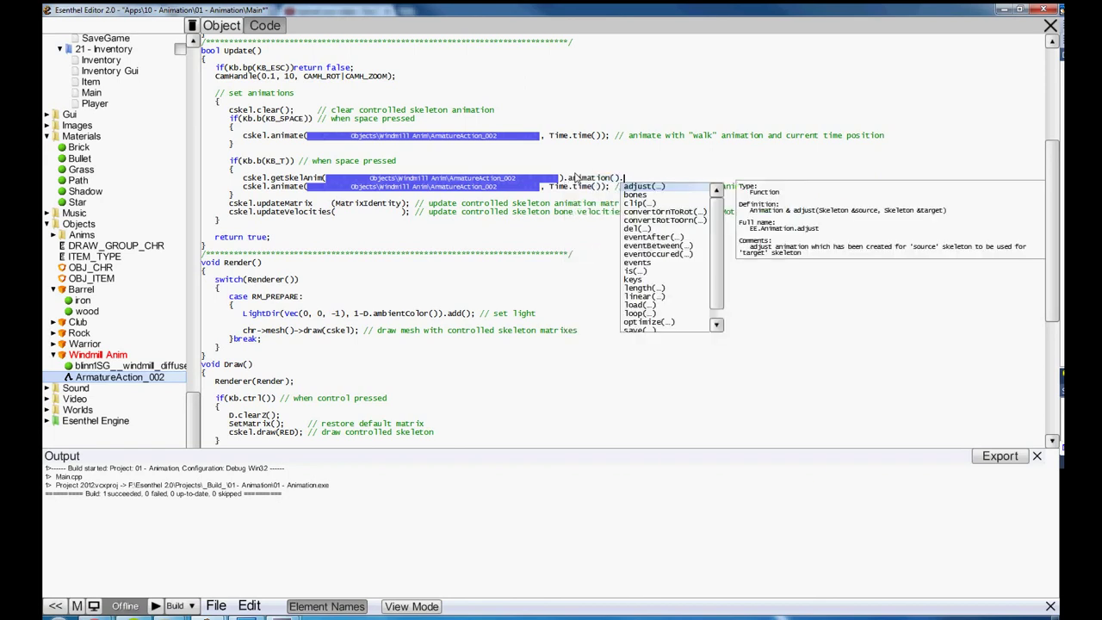
type("length()")
key("Return")
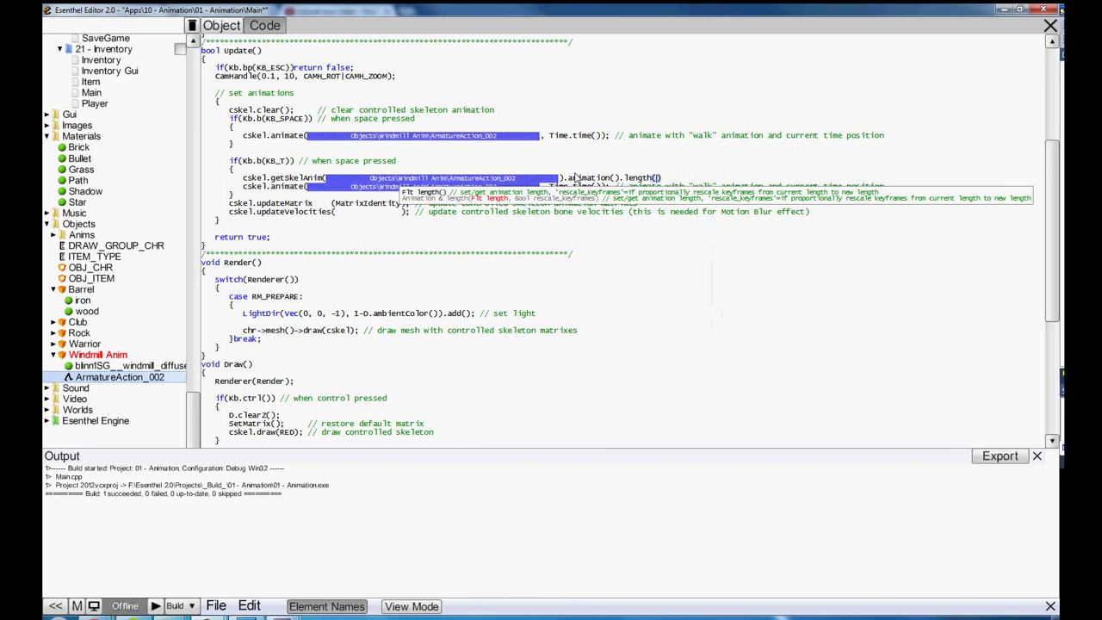
type("10.")
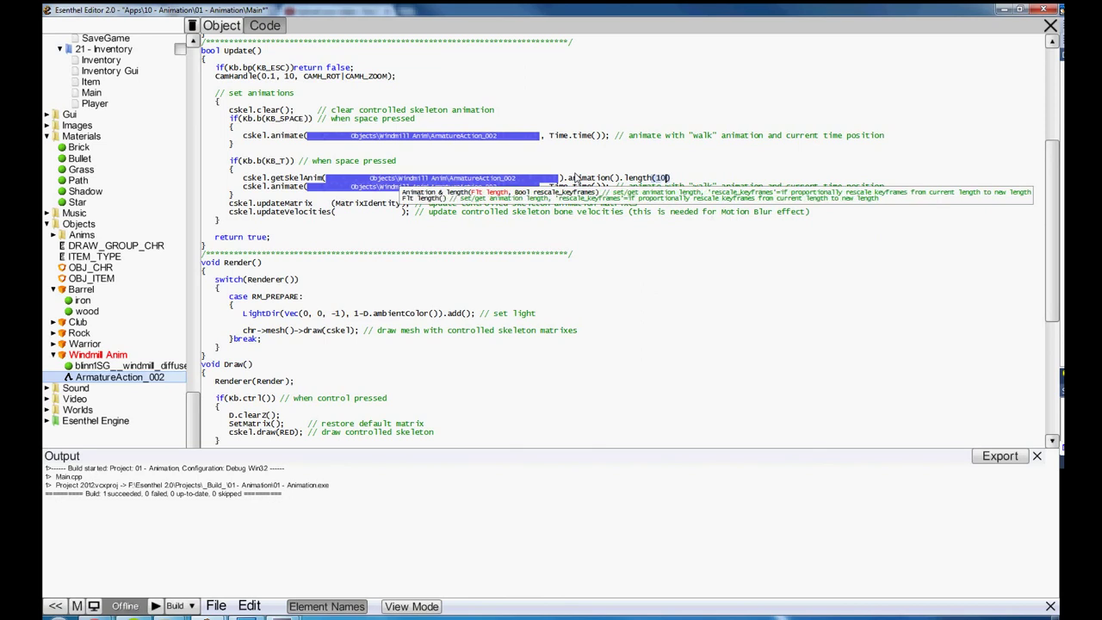
type("0,")
type(" tru")
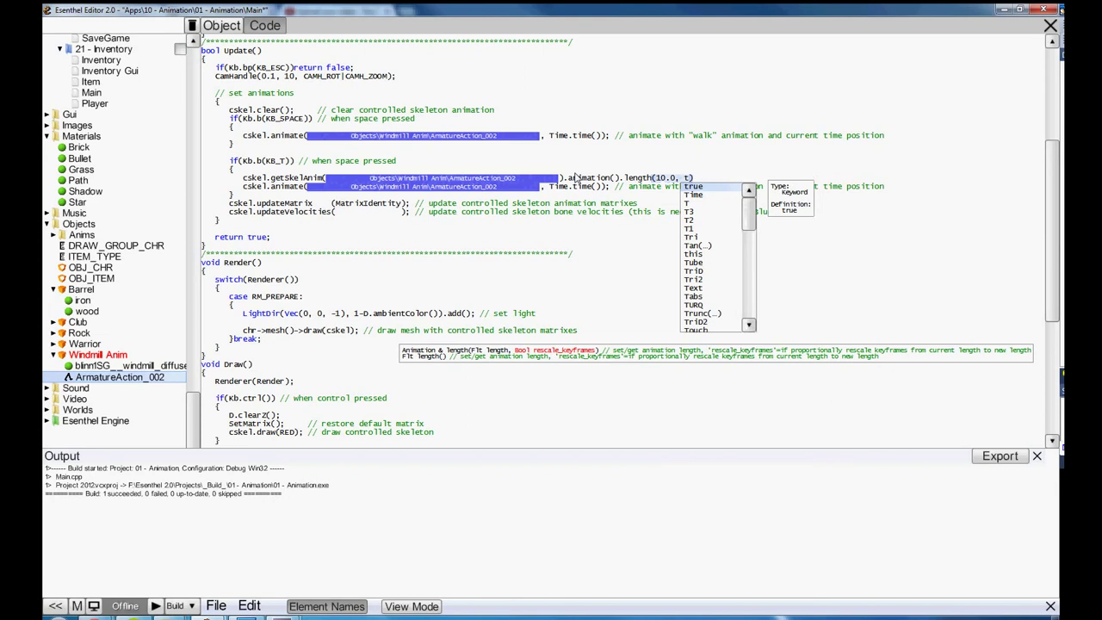
type("e")
key("BackSpace")
type("ue")
key("Right")
type(";")
Step: Copy the getSkelAnim line above cskel.animate in the KB_SPACE block and set its length argument to 5.0
key("shift+Home")
key("ctrl+c")
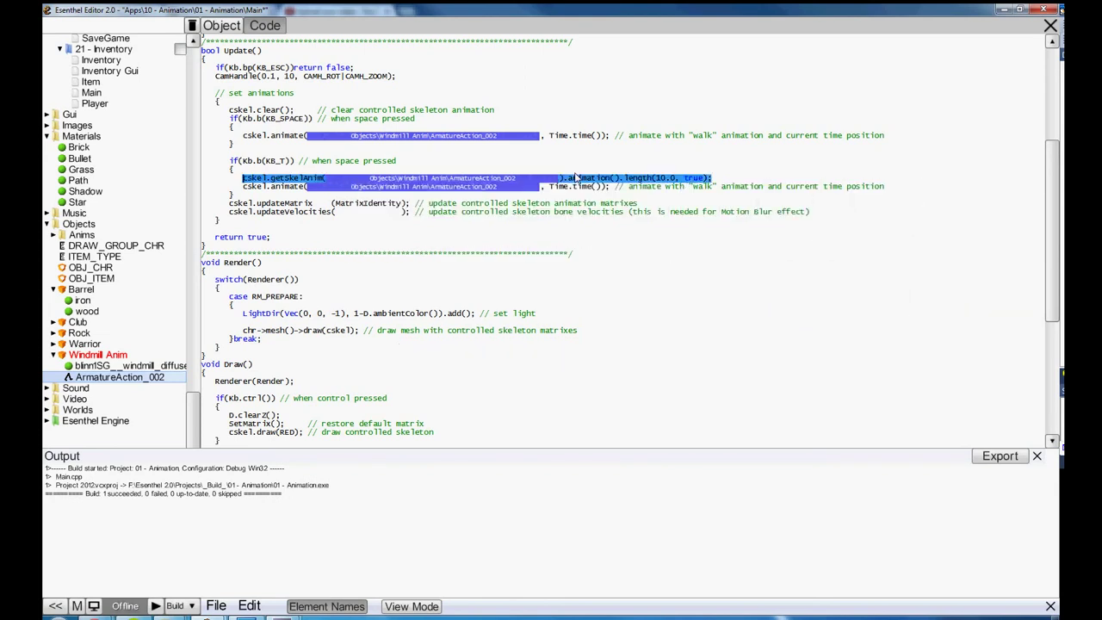
left_click(245, 138)
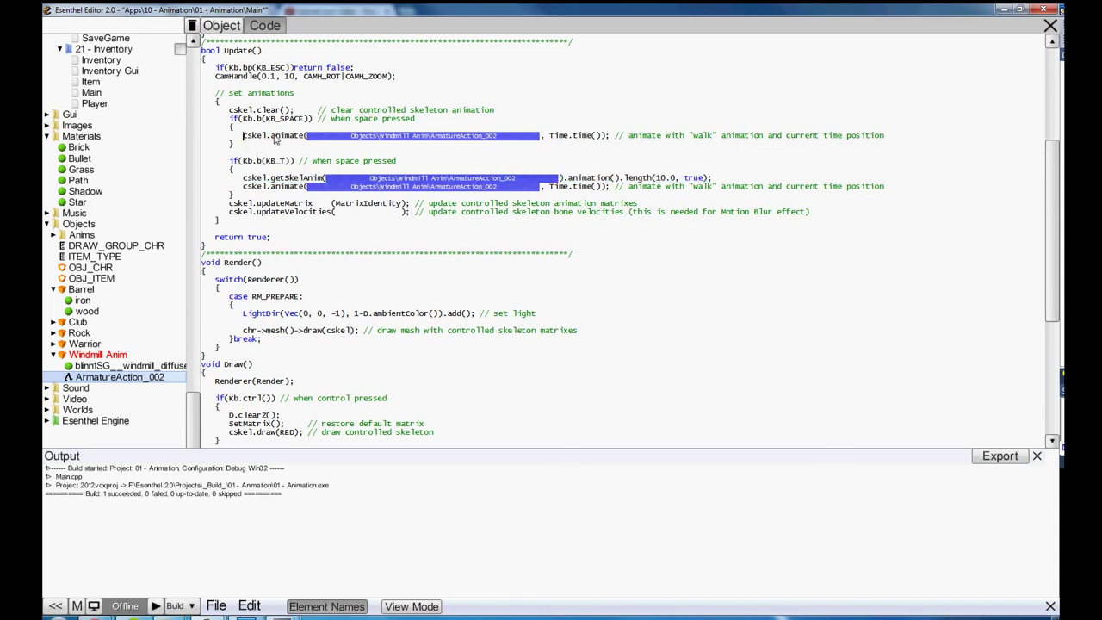
key("ctrl+v")
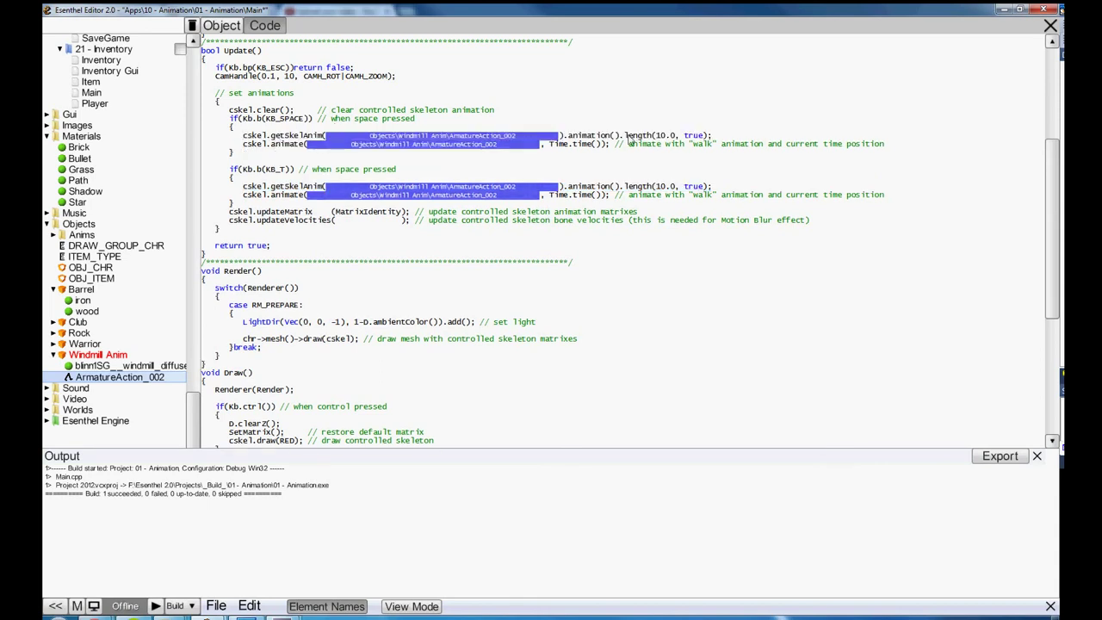
left_click(658, 135)
type("5")
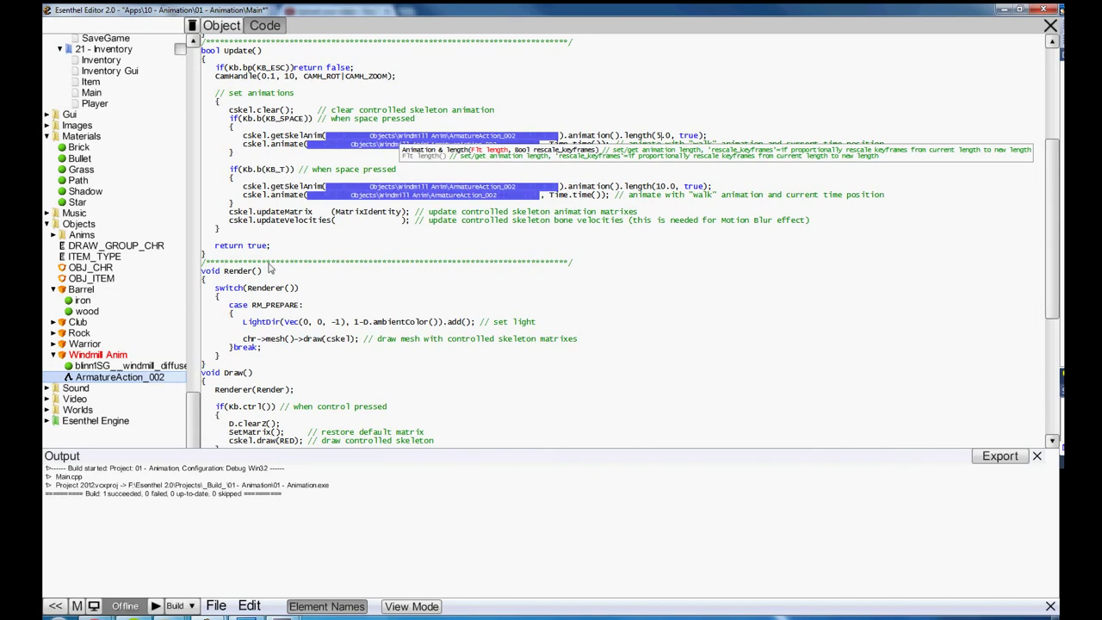
Step: Build and run the application again and play the windmill animation repeatedly to check its rotation speed
left_click(156, 605)
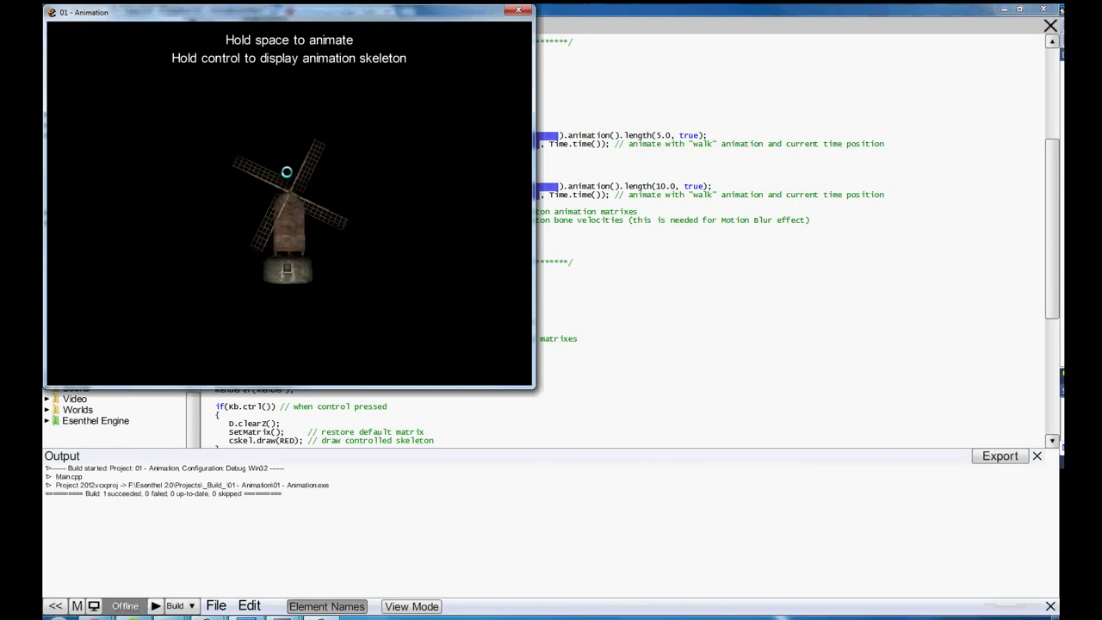
key("space")
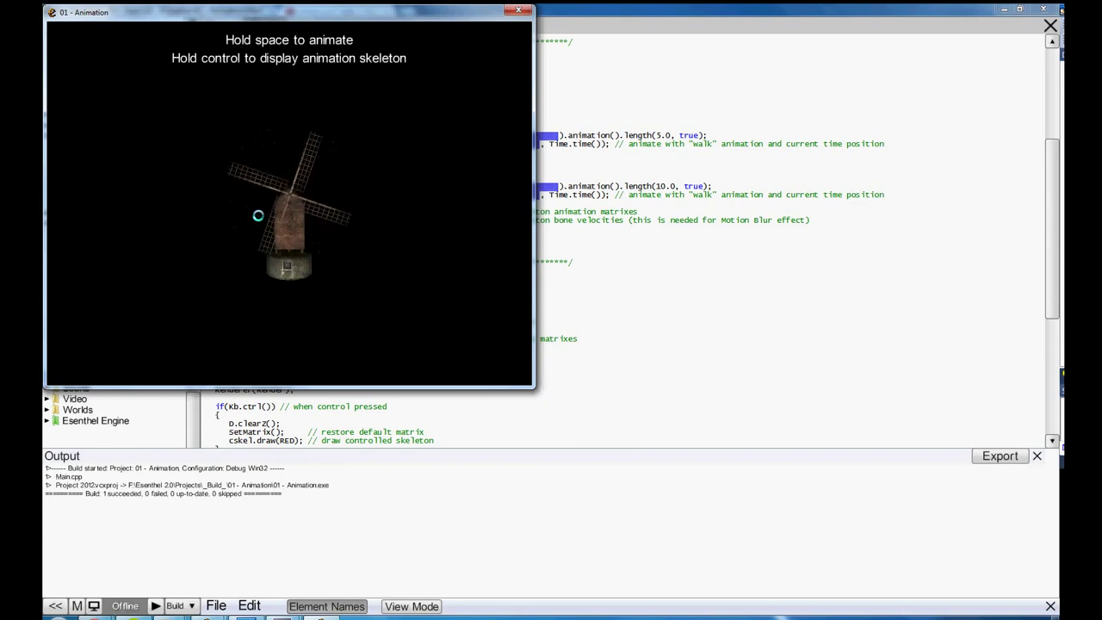
key("space")
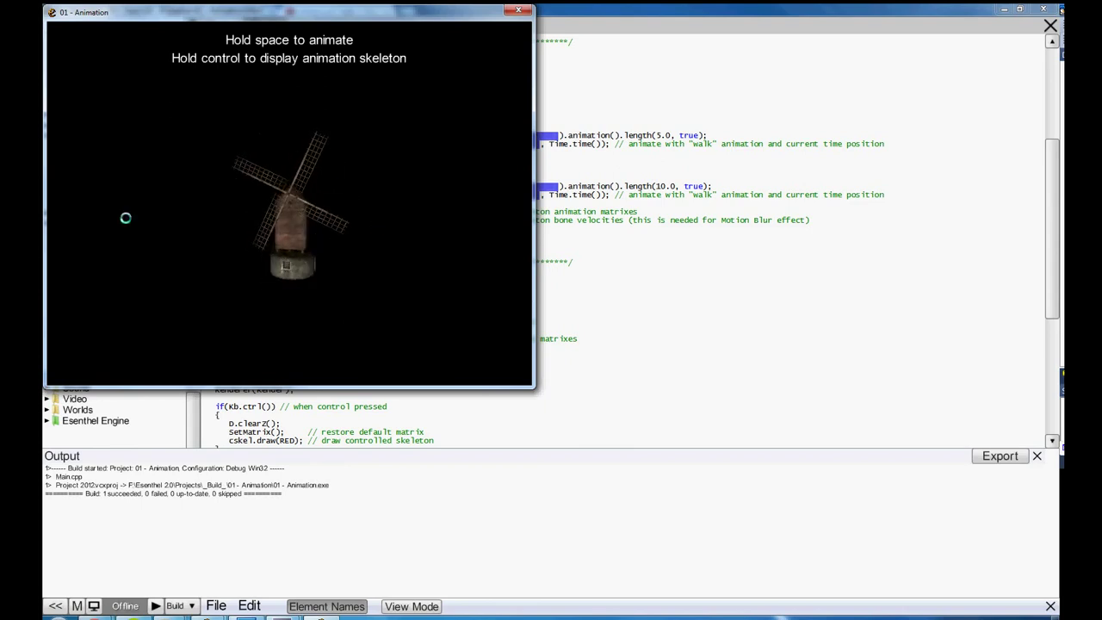
key("space")
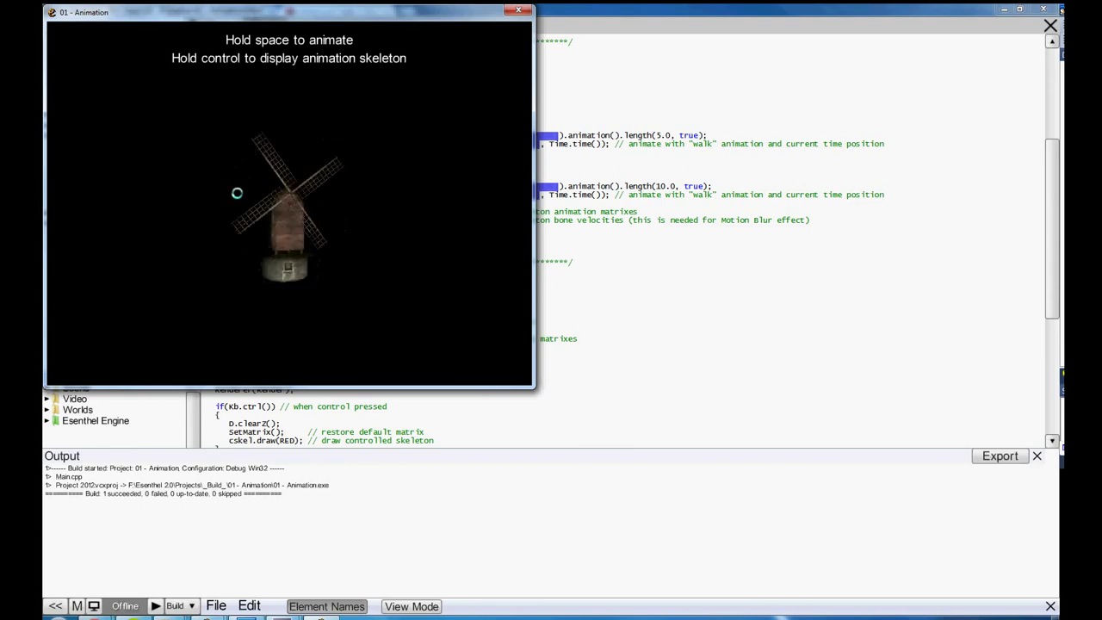
key("space")
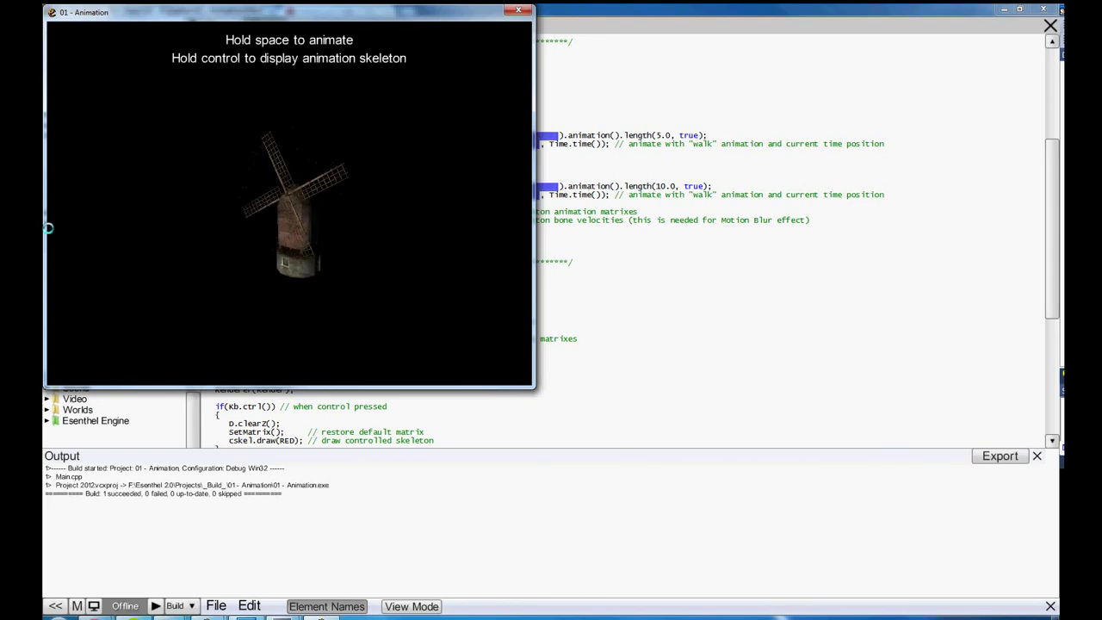
key("space")
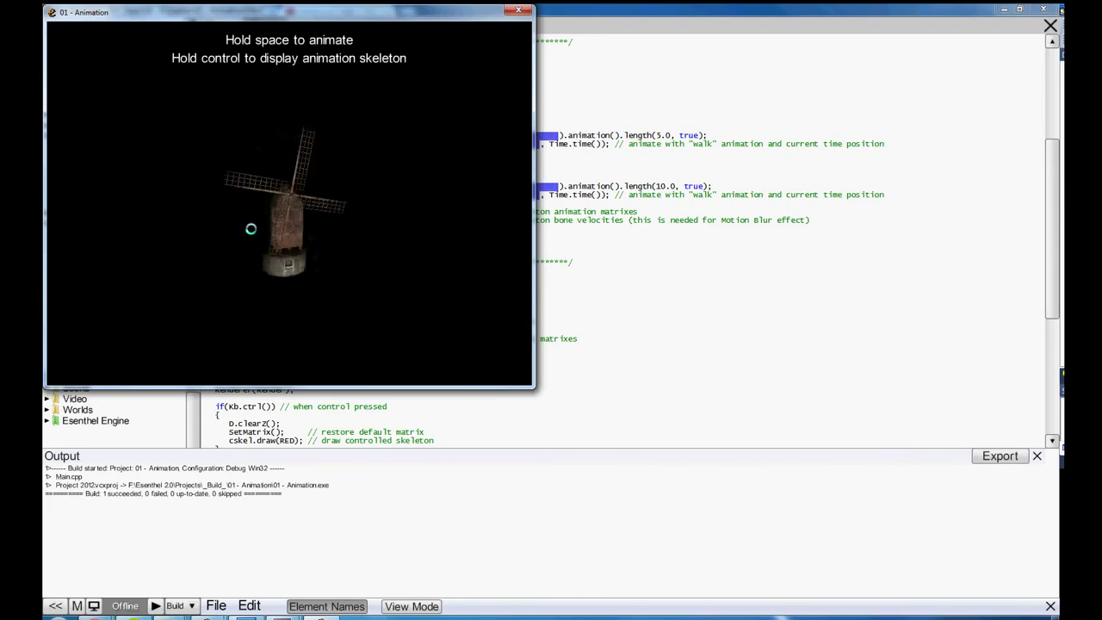
key("space")
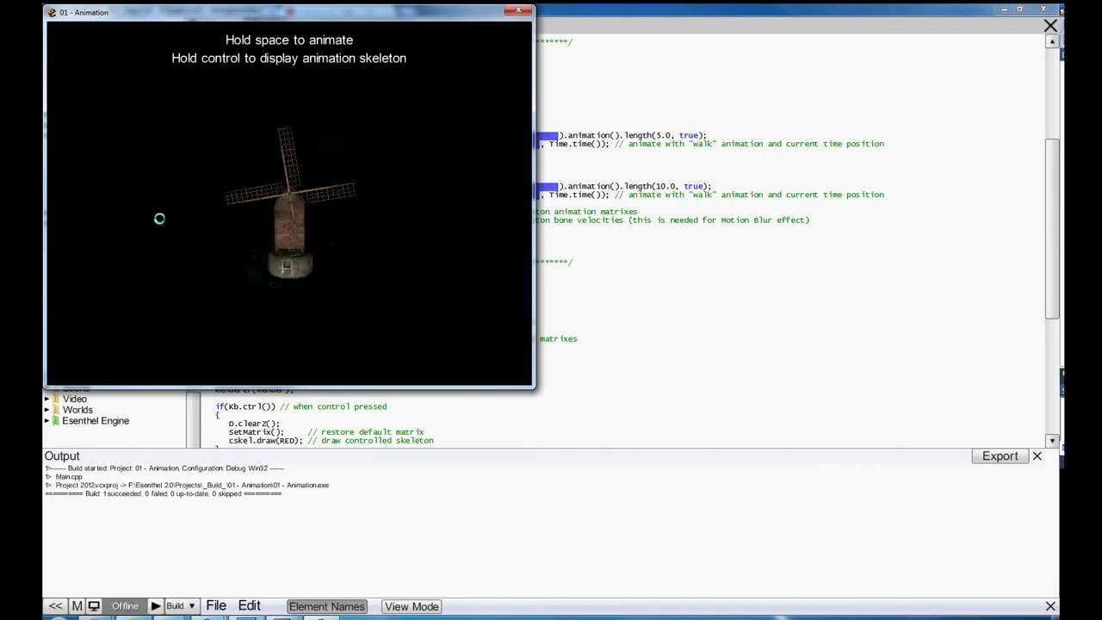
key("space")
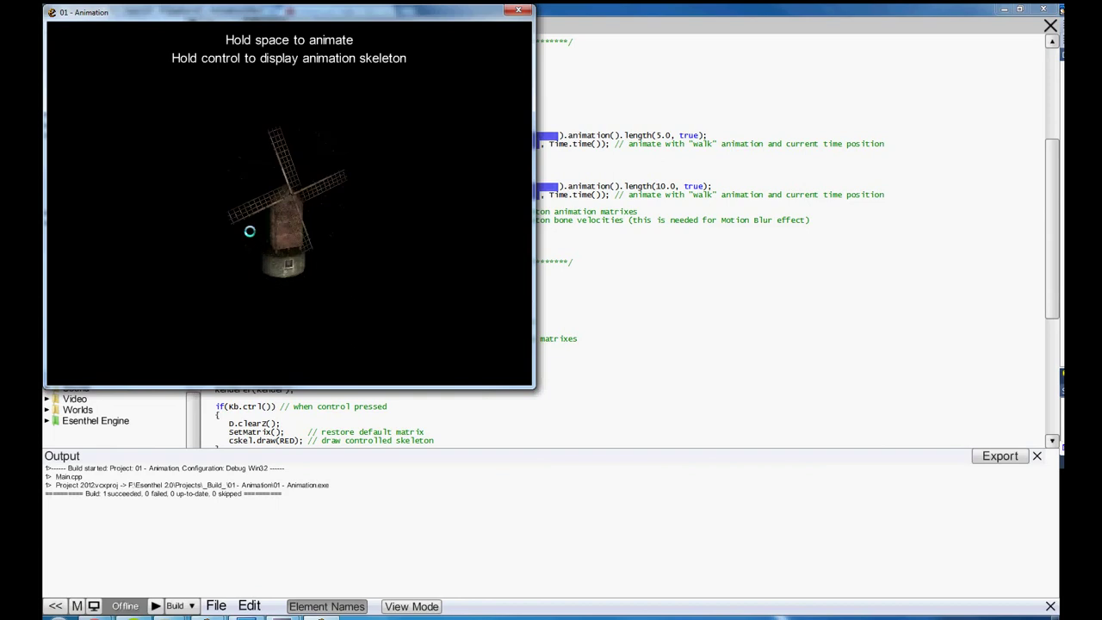
key("space")
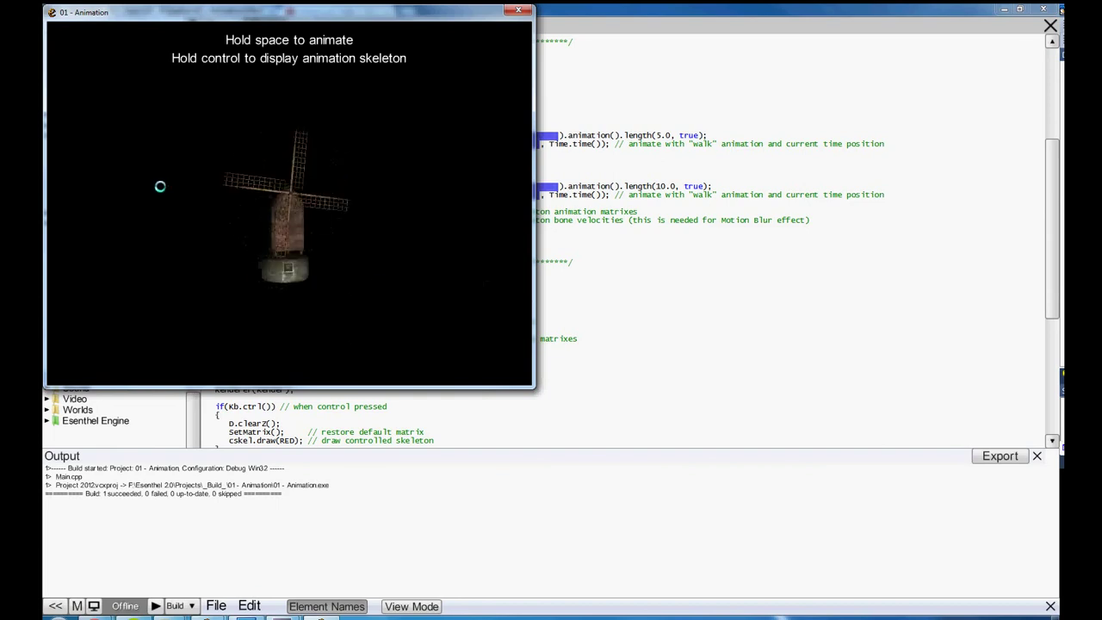